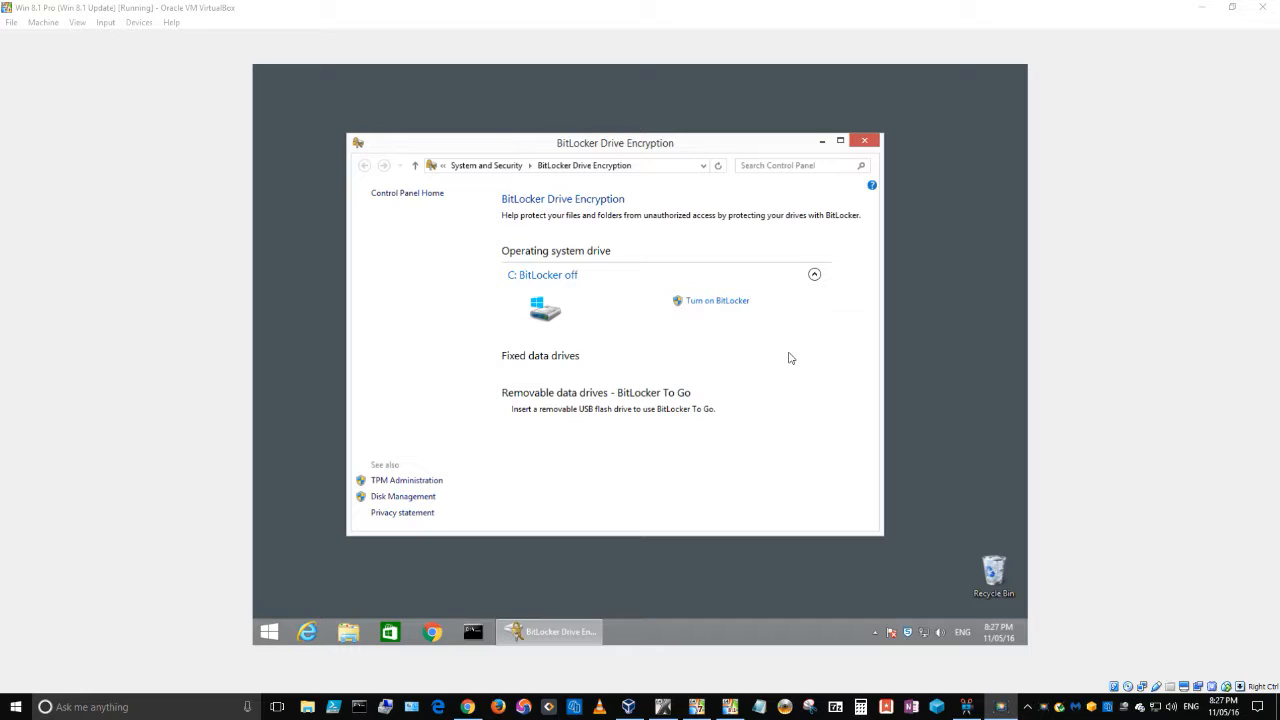
Step: Search for 'bitlocker' and open the BitLocker Drive Encryption management page
left_click(797, 357)
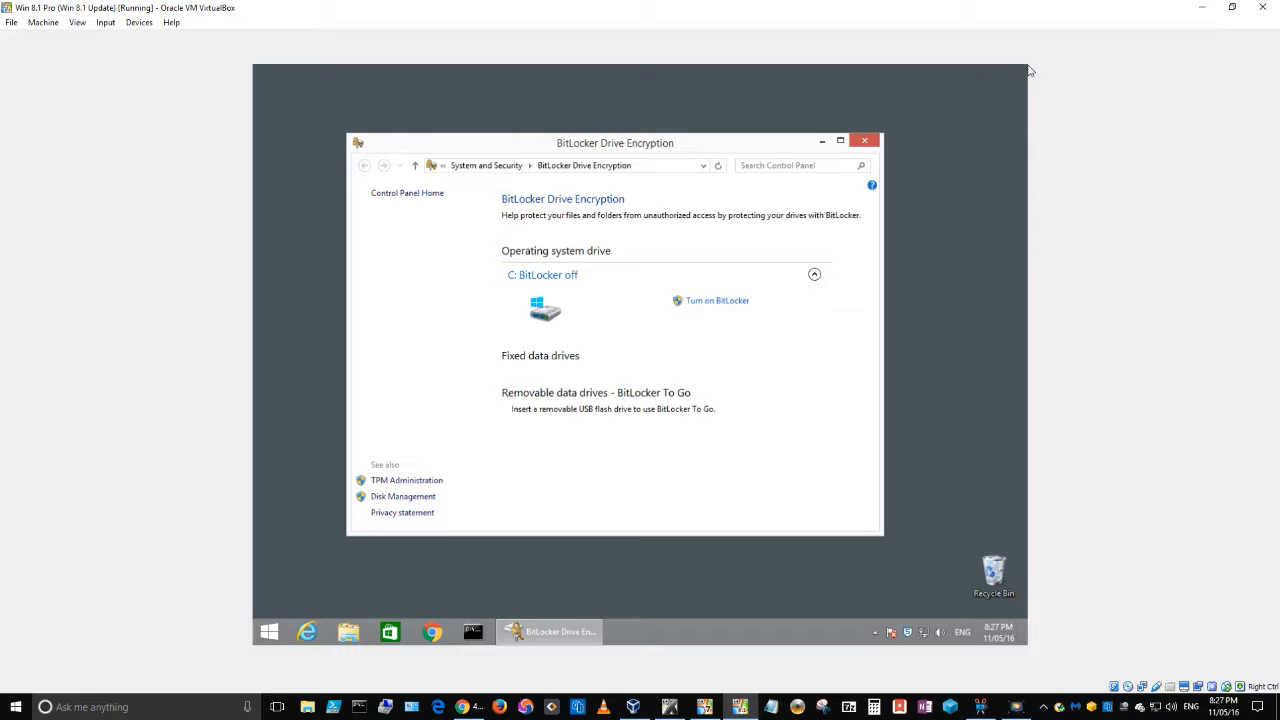
mouse_move(1022, 70)
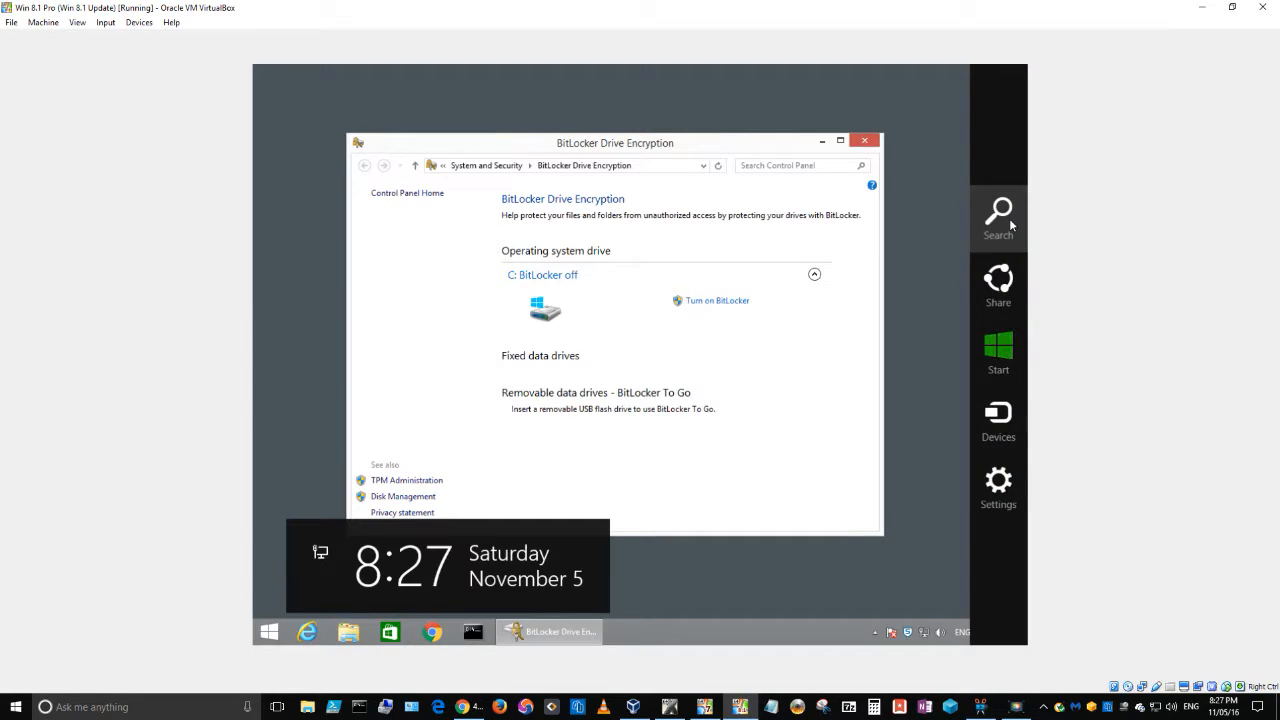
left_click(1003, 218)
type("bitlocke3")
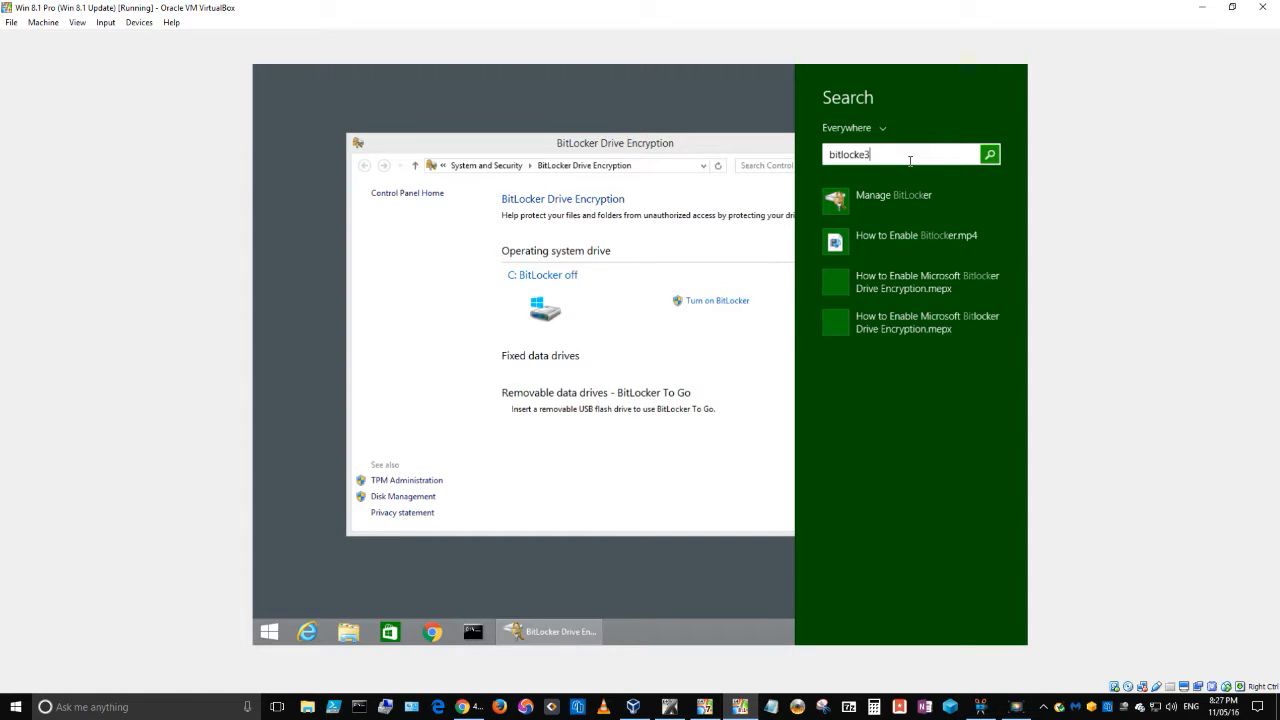
key("BackSpace")
type("r")
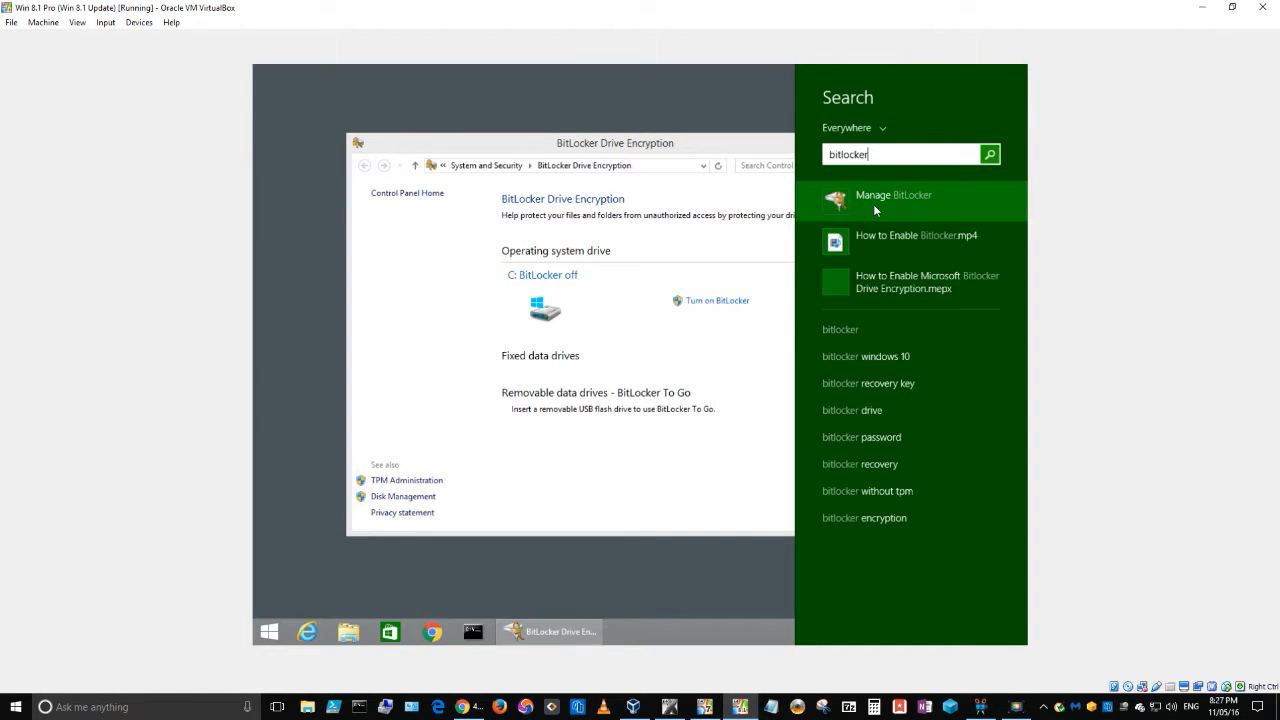
left_click(700, 144)
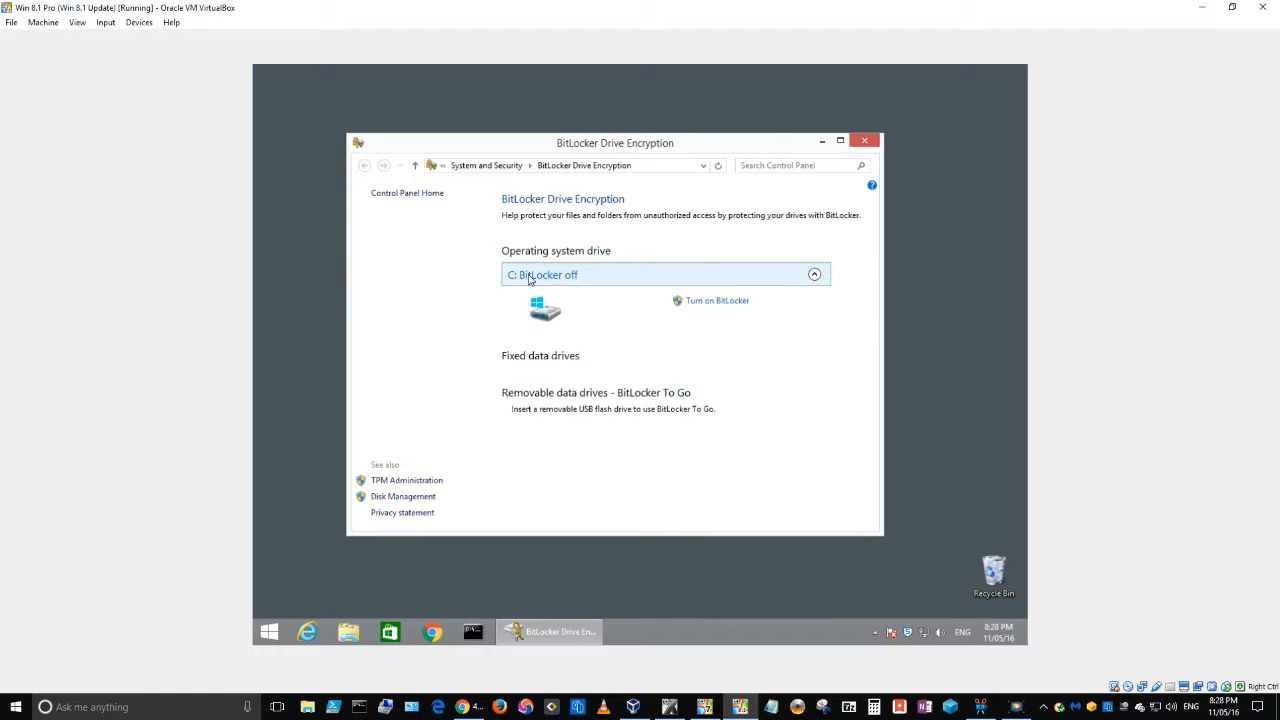
Step: Try turning on BitLocker for drive C:, then dismiss the TPM error and cancel setup
left_click(719, 303)
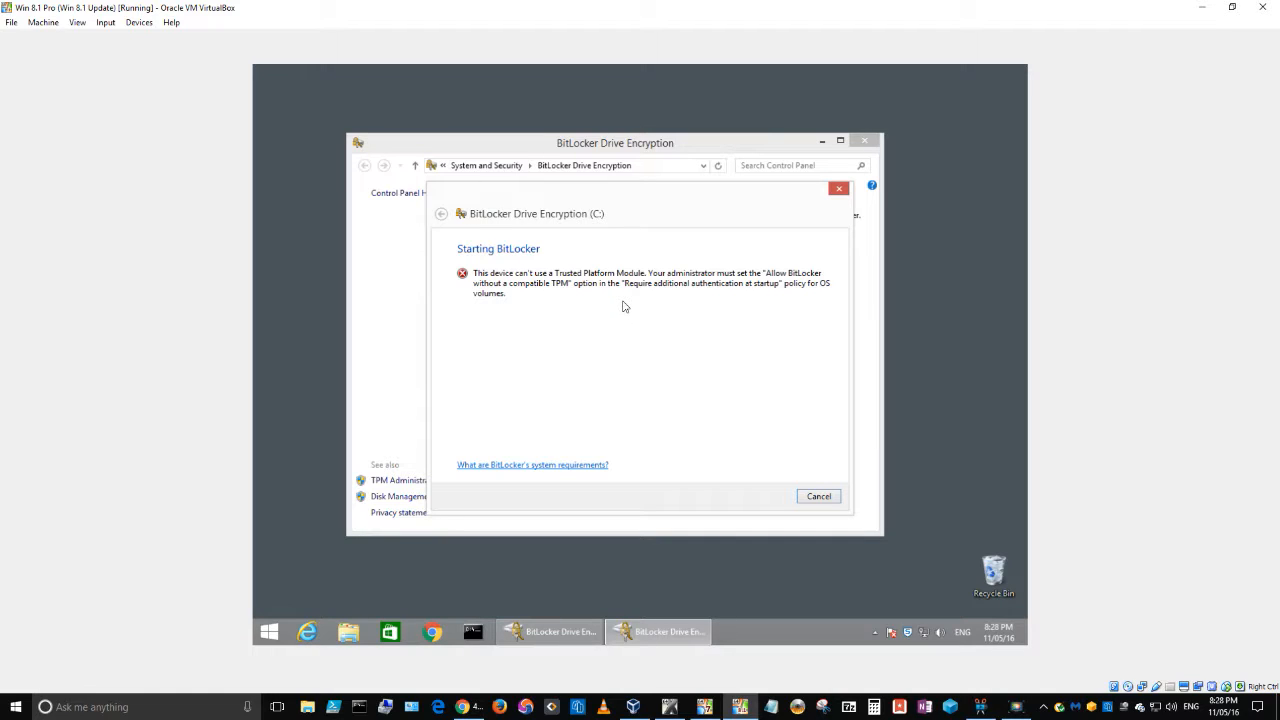
left_click(824, 498)
left_click(813, 496)
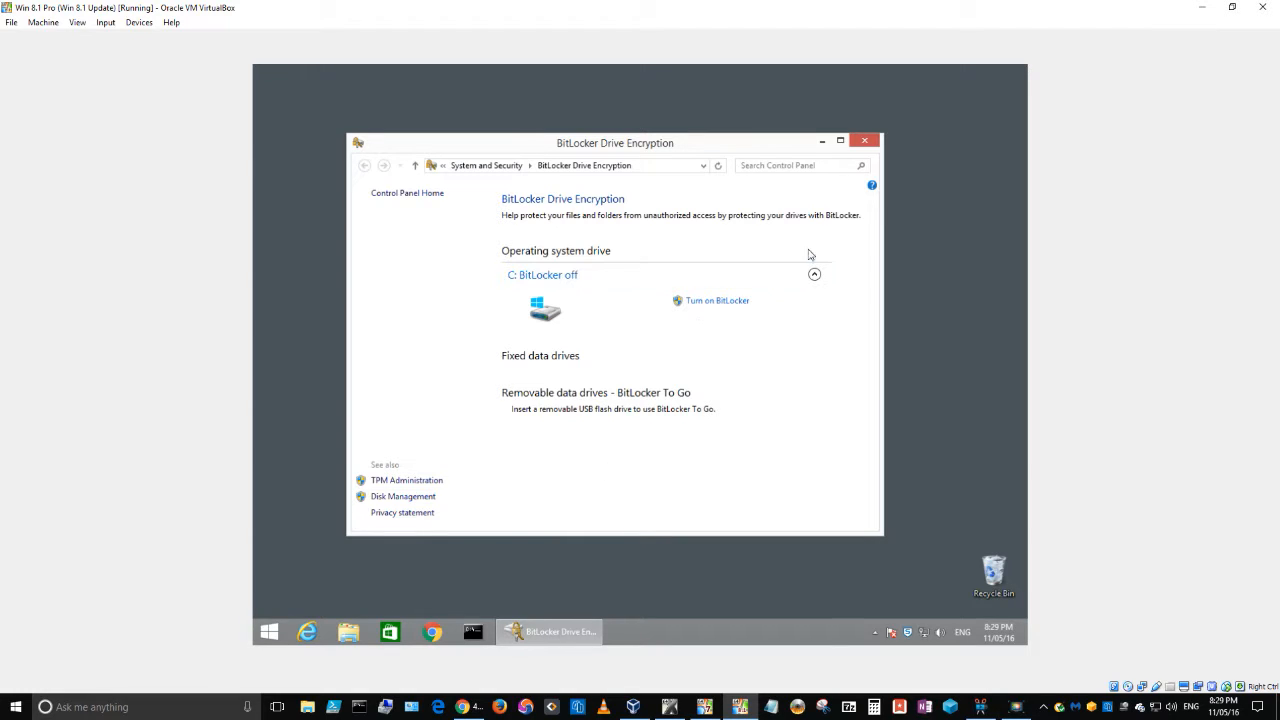
Step: Search for 'gpedit' and launch Edit group policy from the results
mouse_move(1027, 73)
left_click(992, 216)
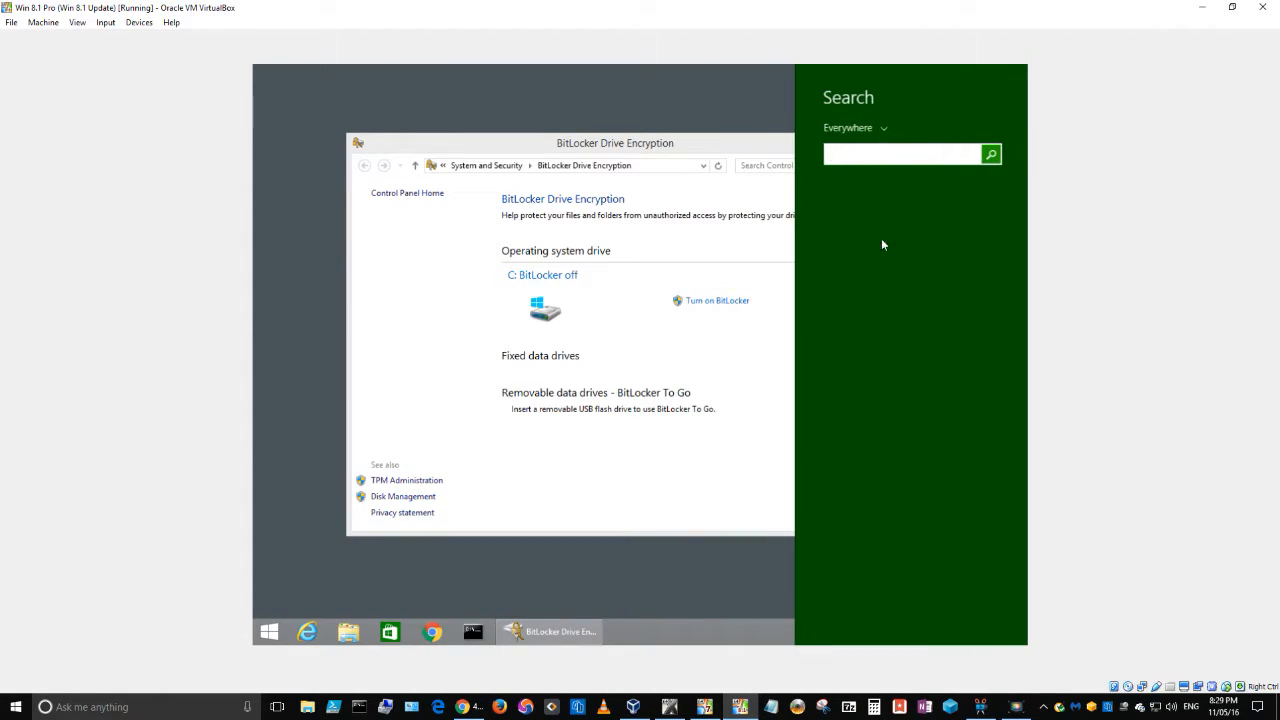
type("gpedit")
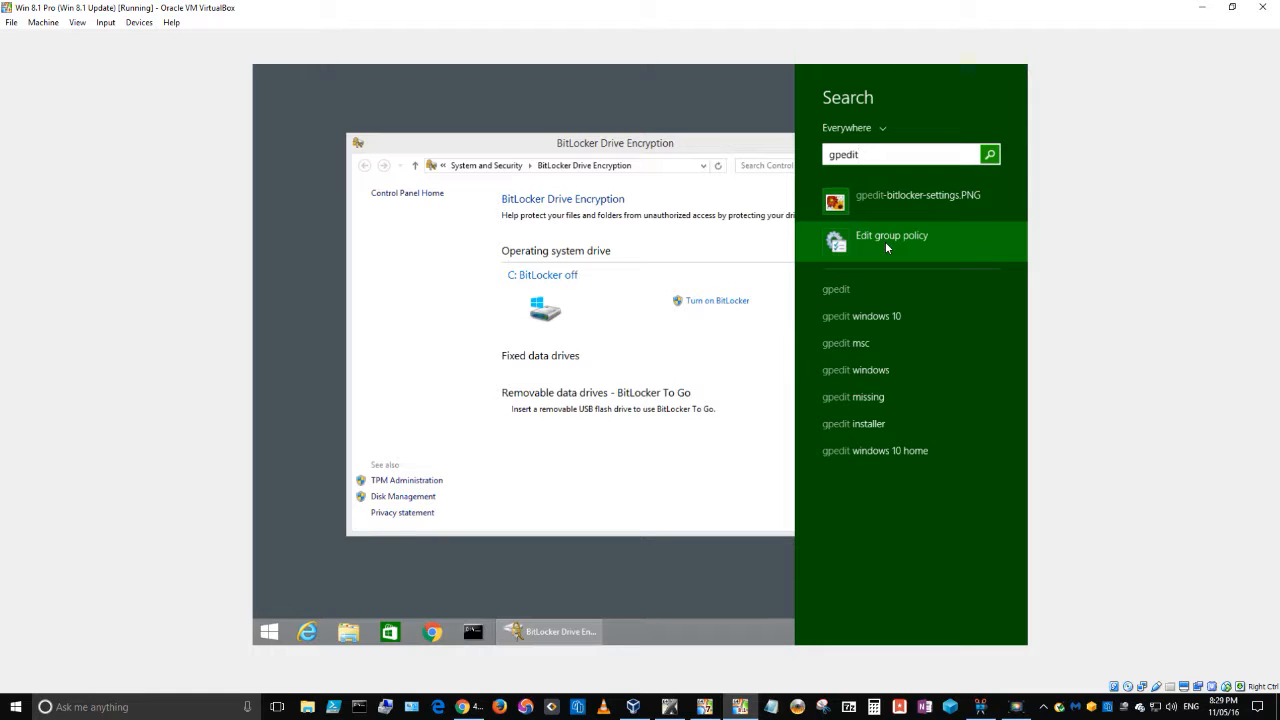
left_click(885, 241)
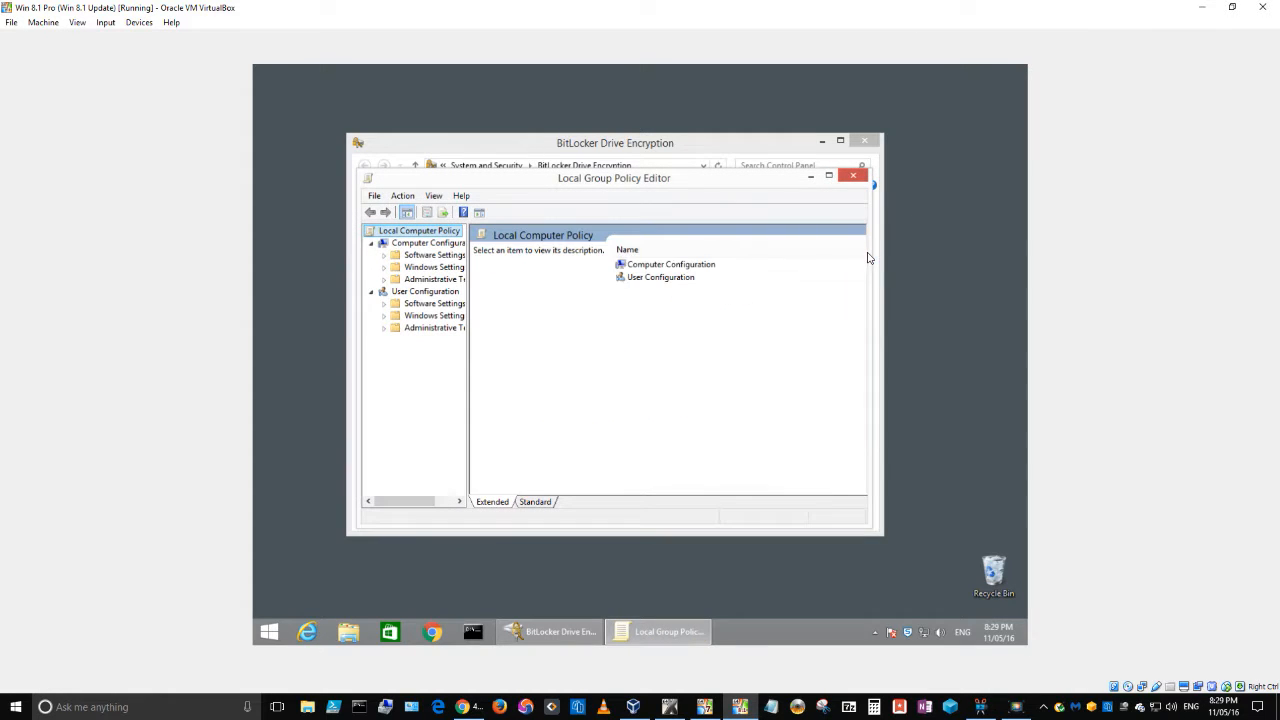
Step: Maximize the editor, widen the tree, and expand Computer Configuration > Administrative Templates > Windows Components
double_click(664, 182)
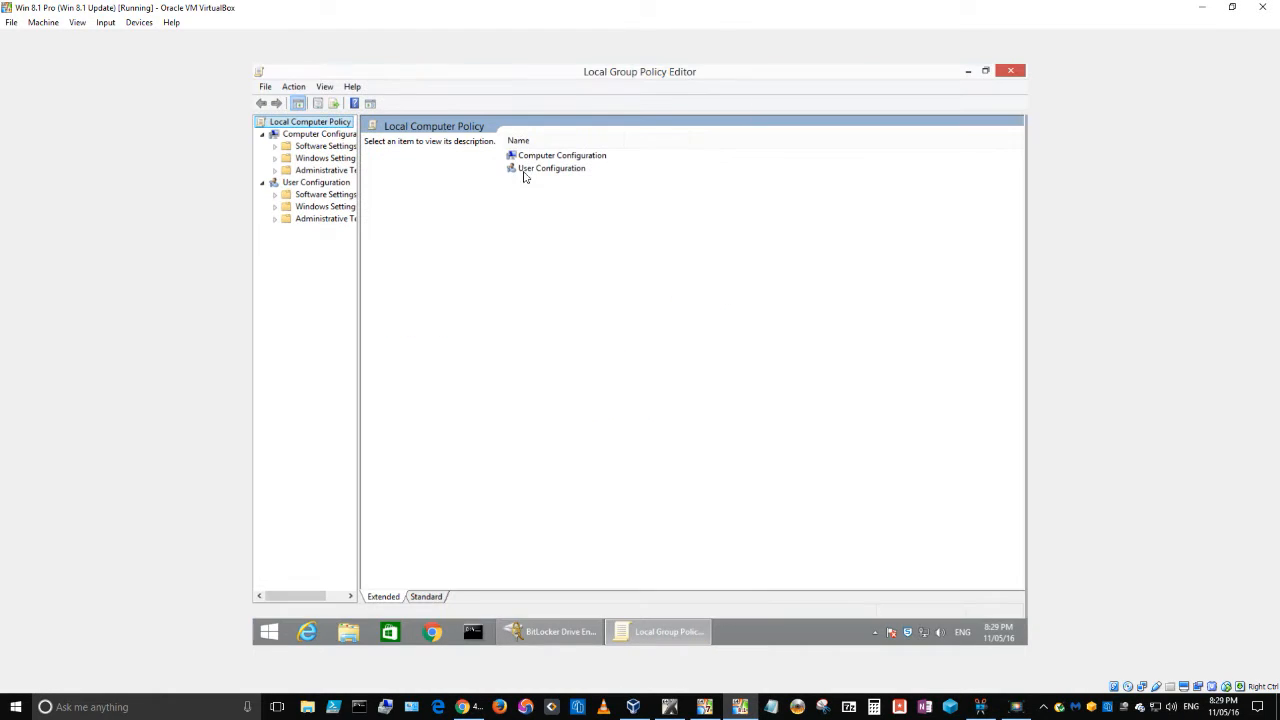
left_click_drag(359, 290, 440, 289)
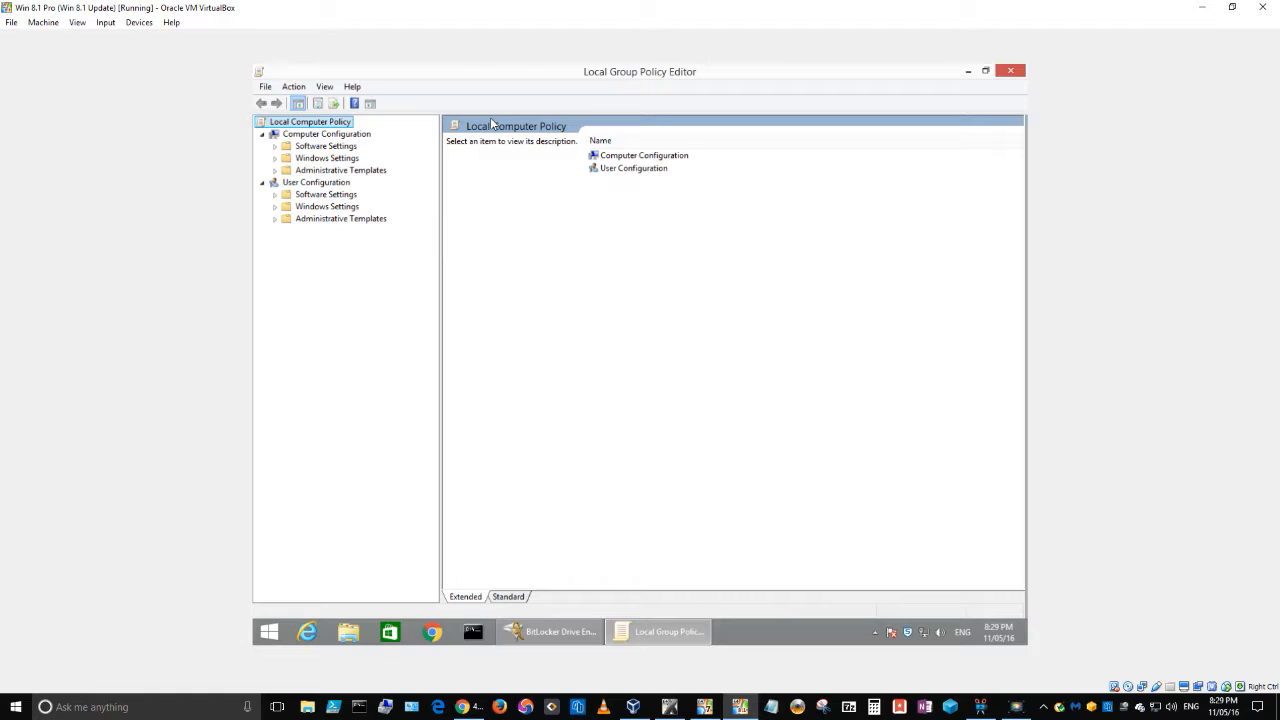
left_click(326, 138)
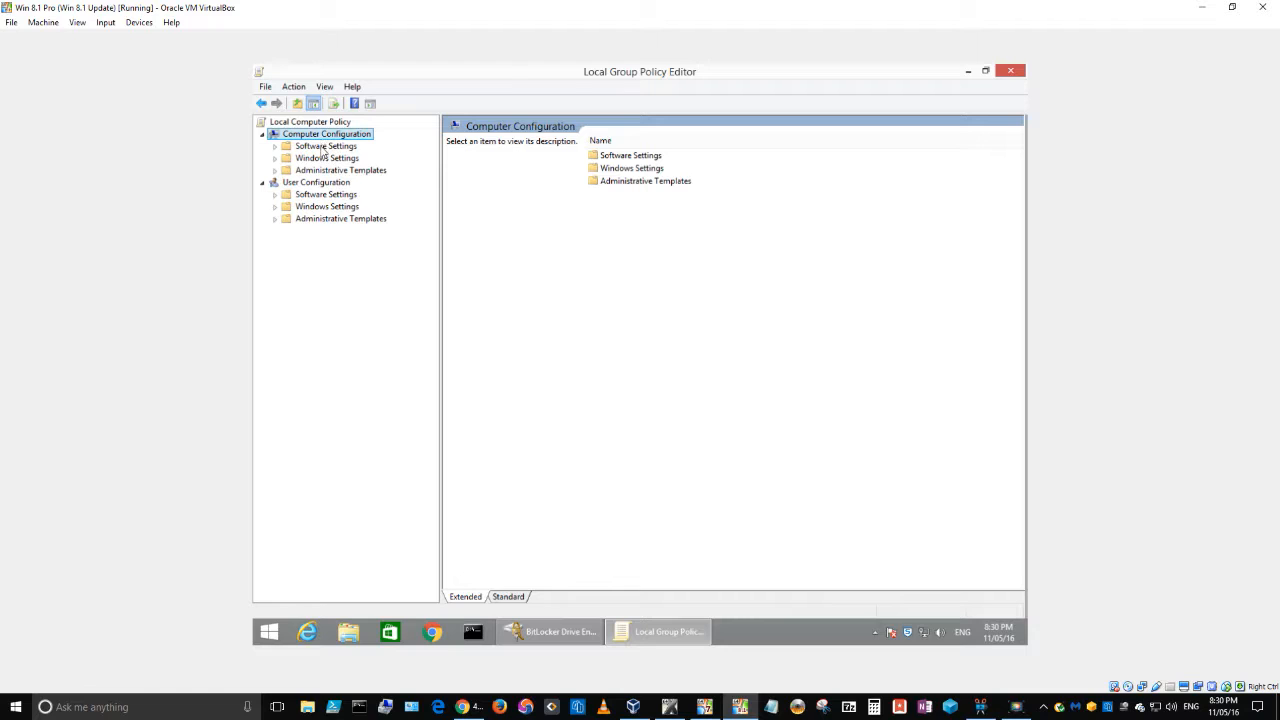
left_click(322, 172)
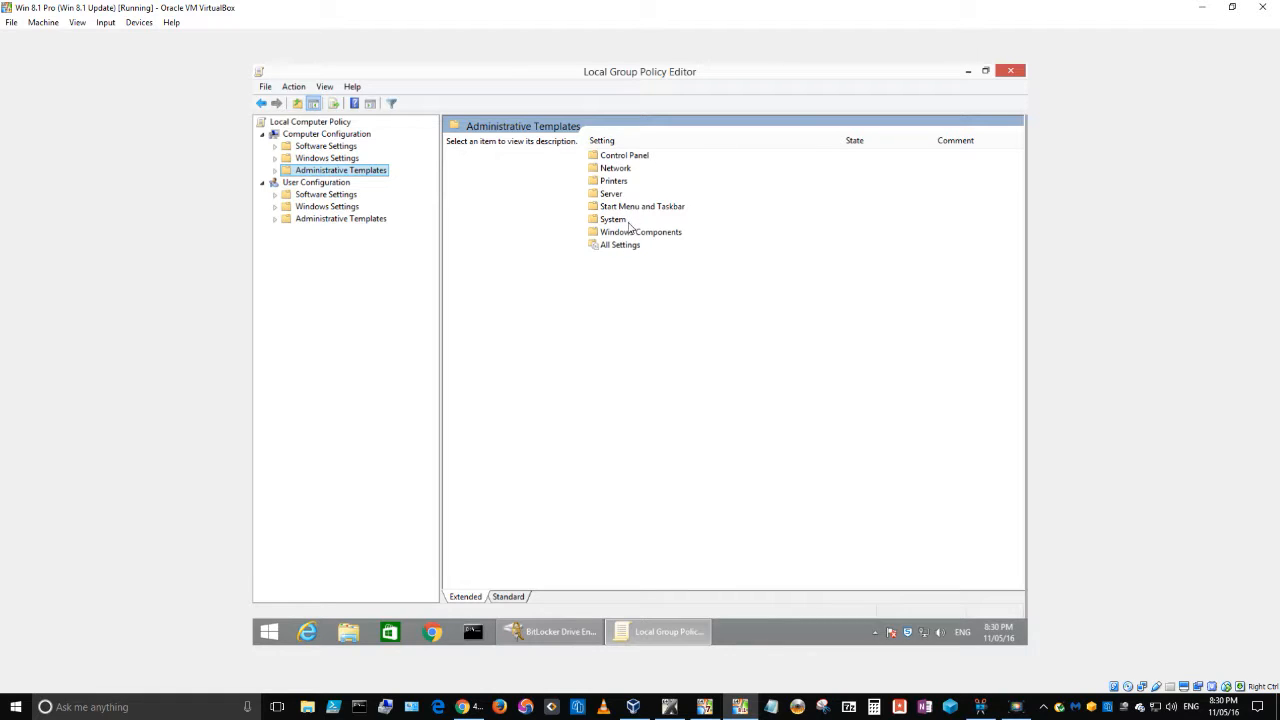
left_click(275, 171)
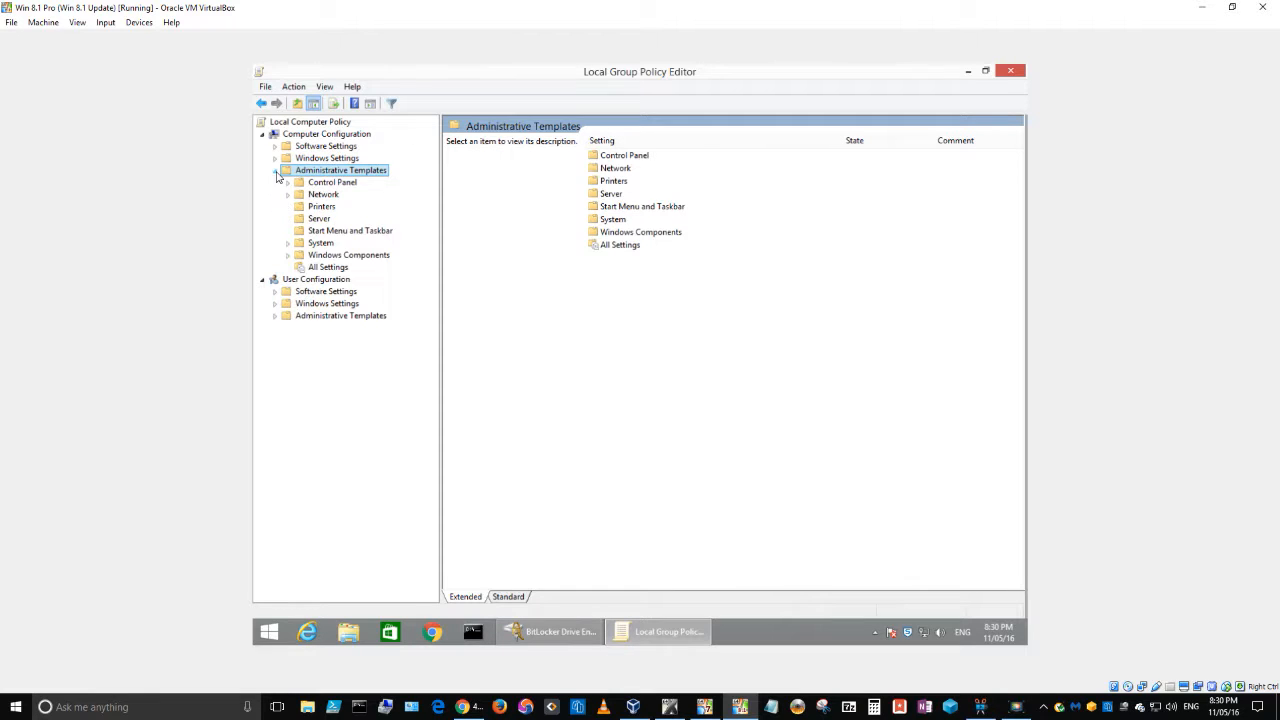
left_click(288, 256)
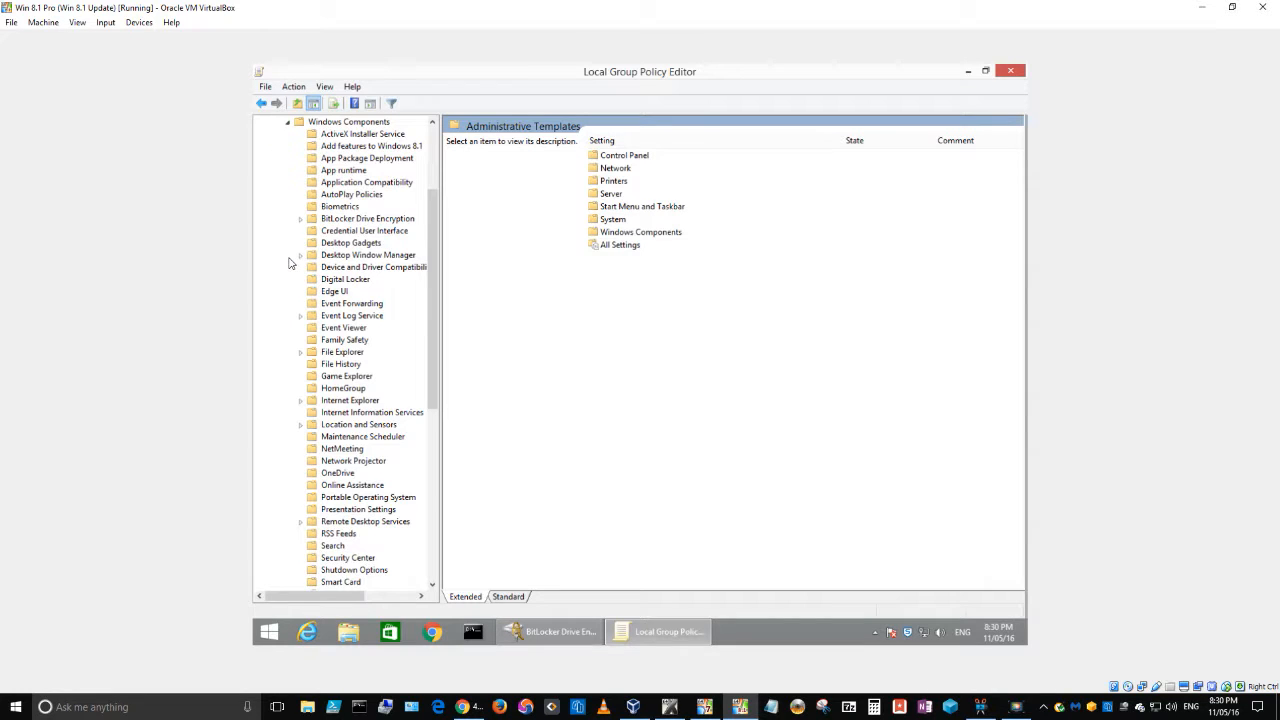
left_click(348, 122)
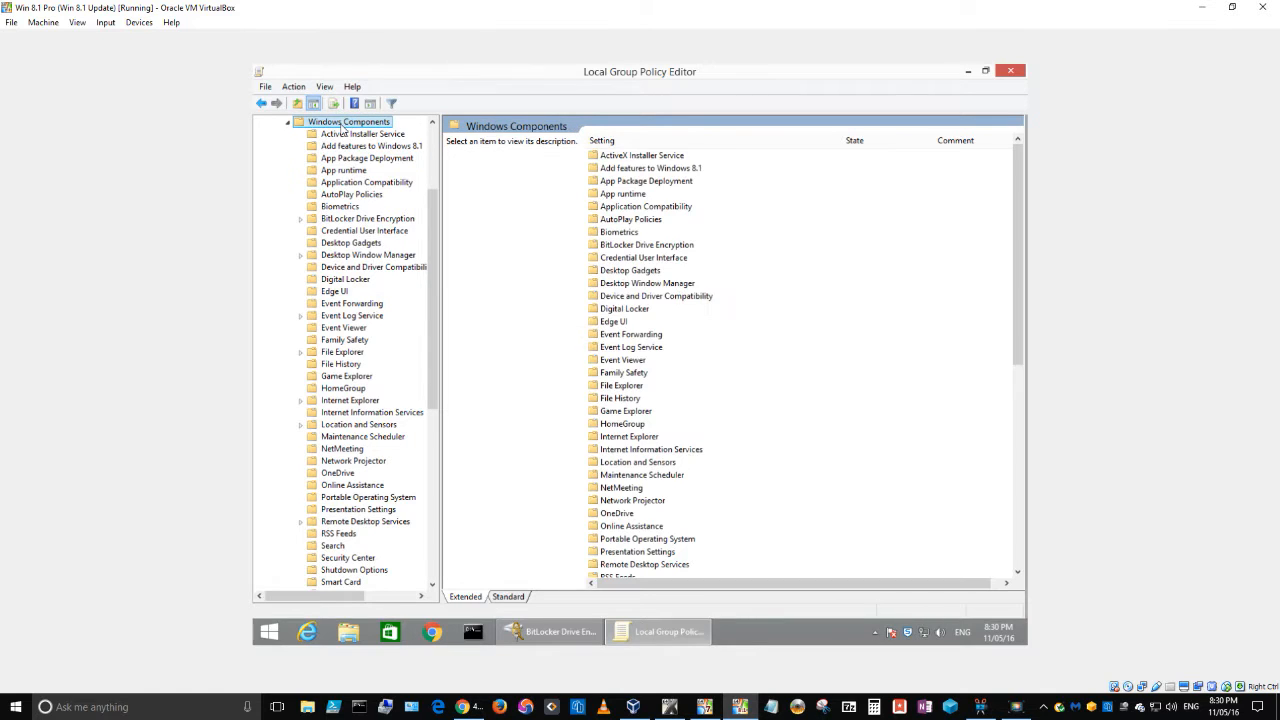
Step: Open BitLocker Drive Encryption, then its Operating System Drives policy folder
left_click(621, 249)
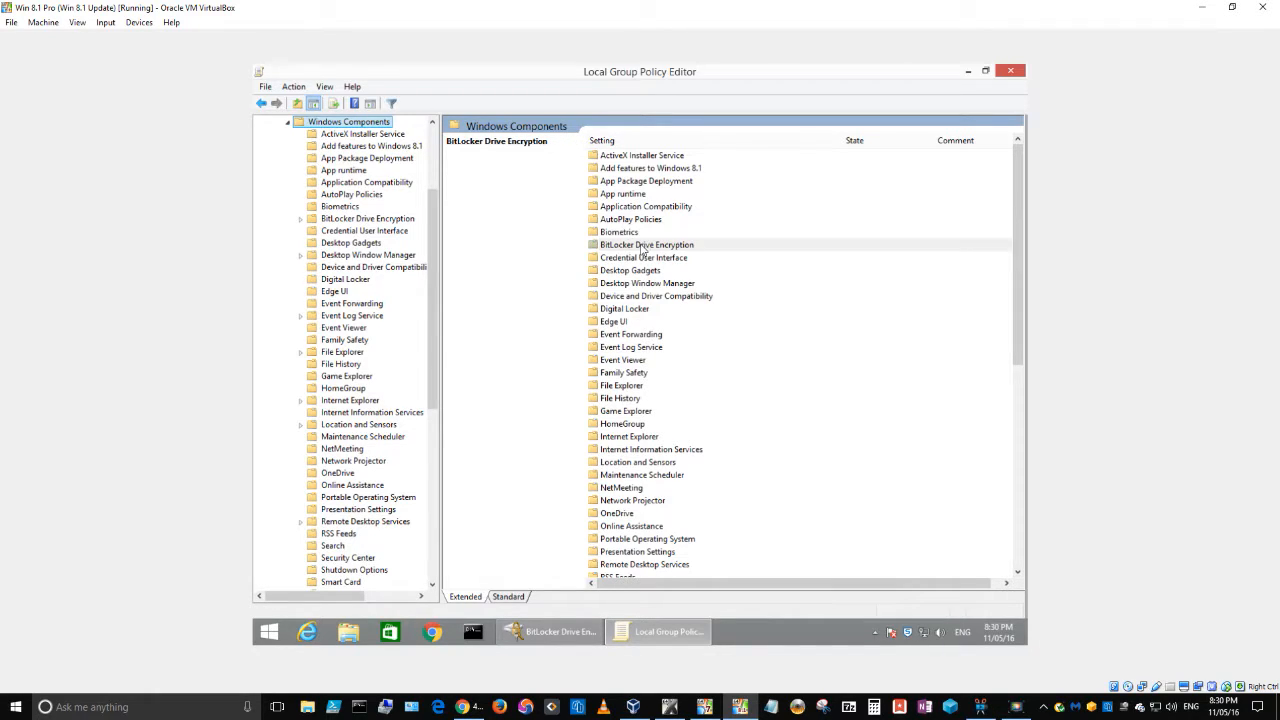
double_click(616, 248)
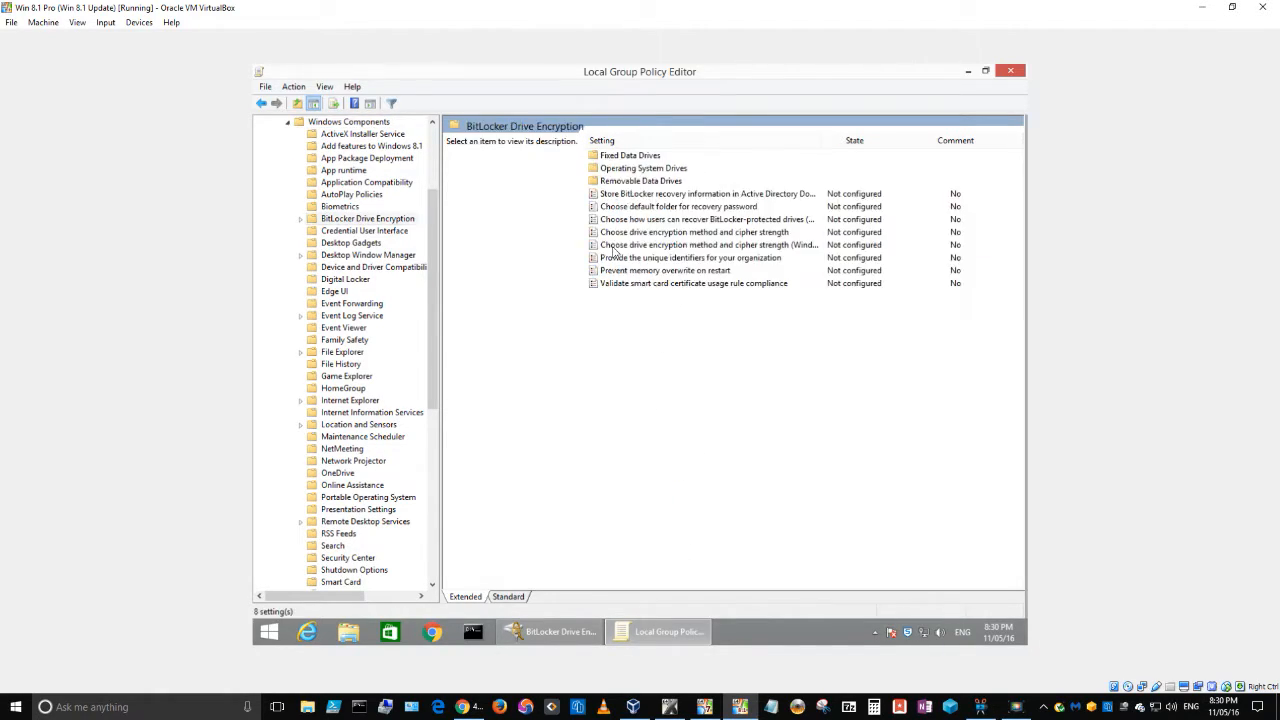
left_click(625, 170)
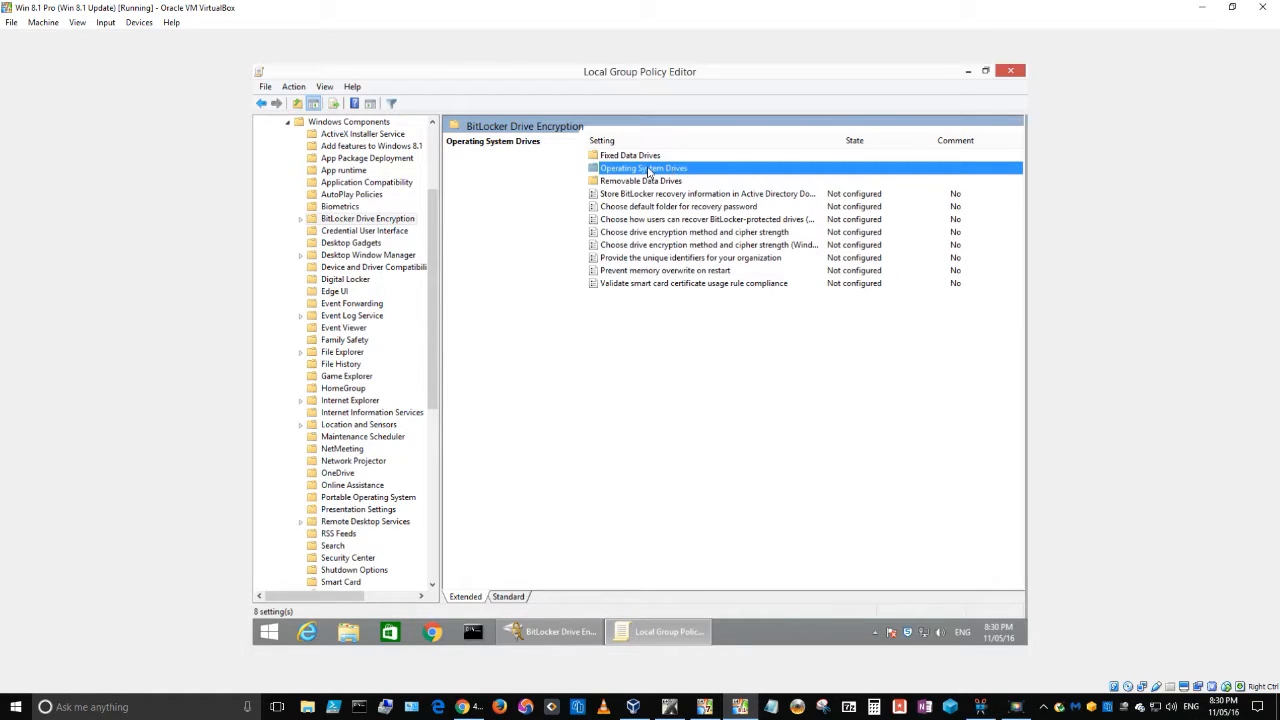
double_click(648, 168)
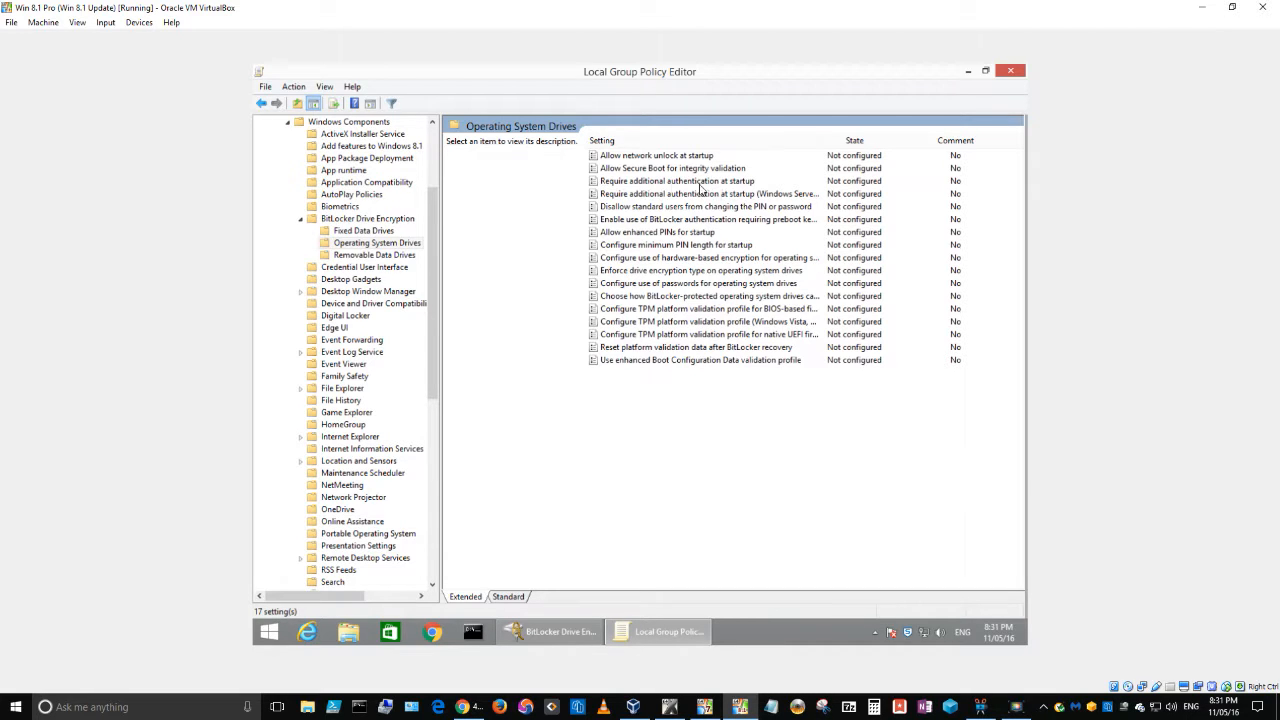
Step: Read the descriptions of both startup authentication policies, ending on Require additional authentication at startup
left_click(664, 181)
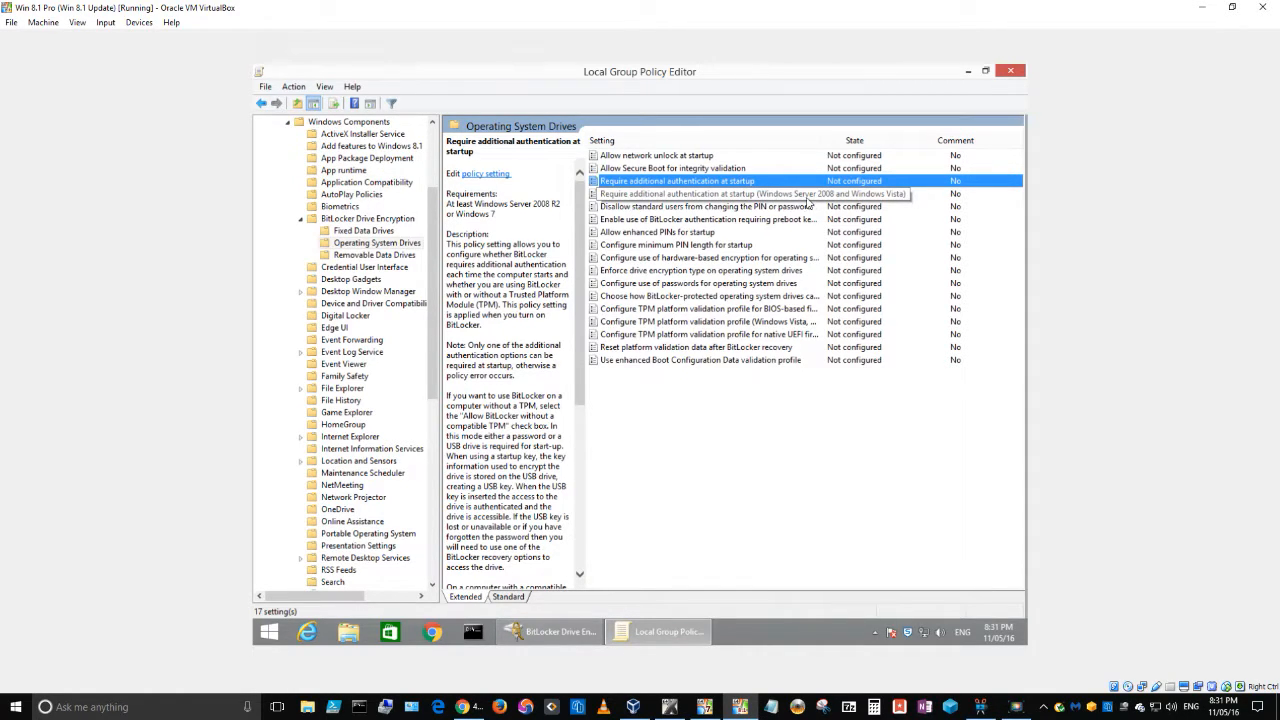
left_click(714, 195)
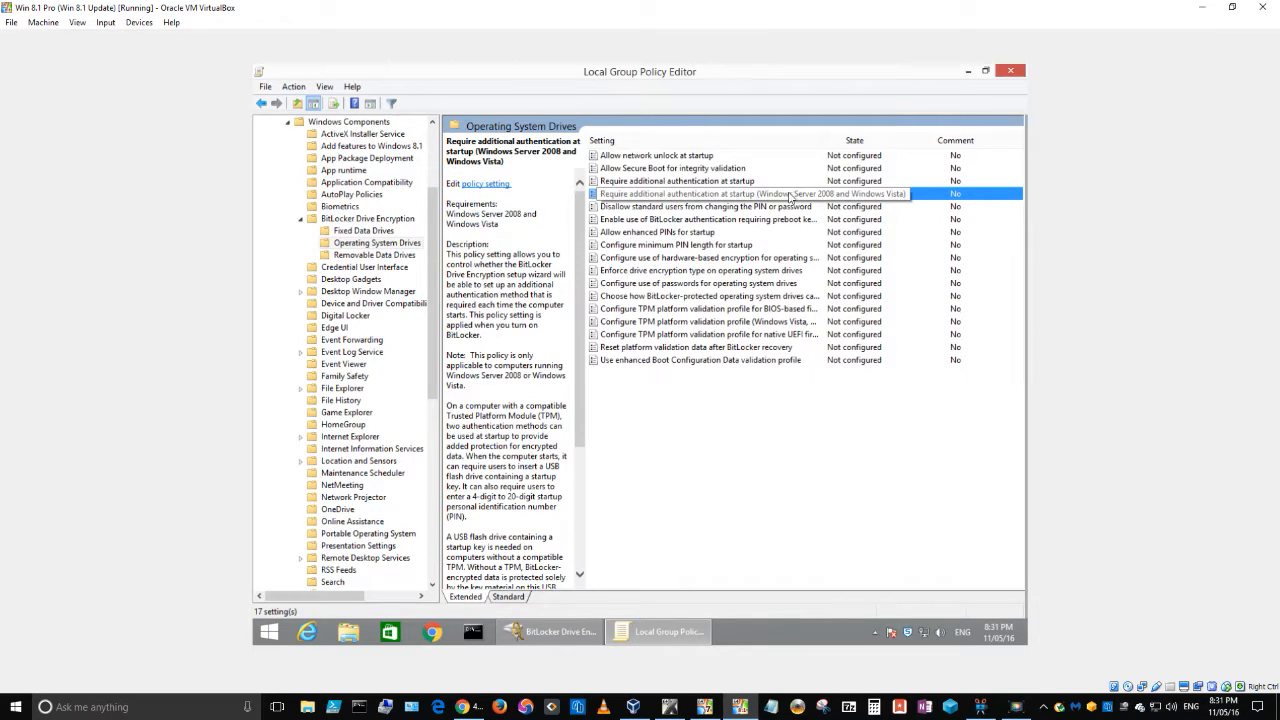
left_click(716, 184)
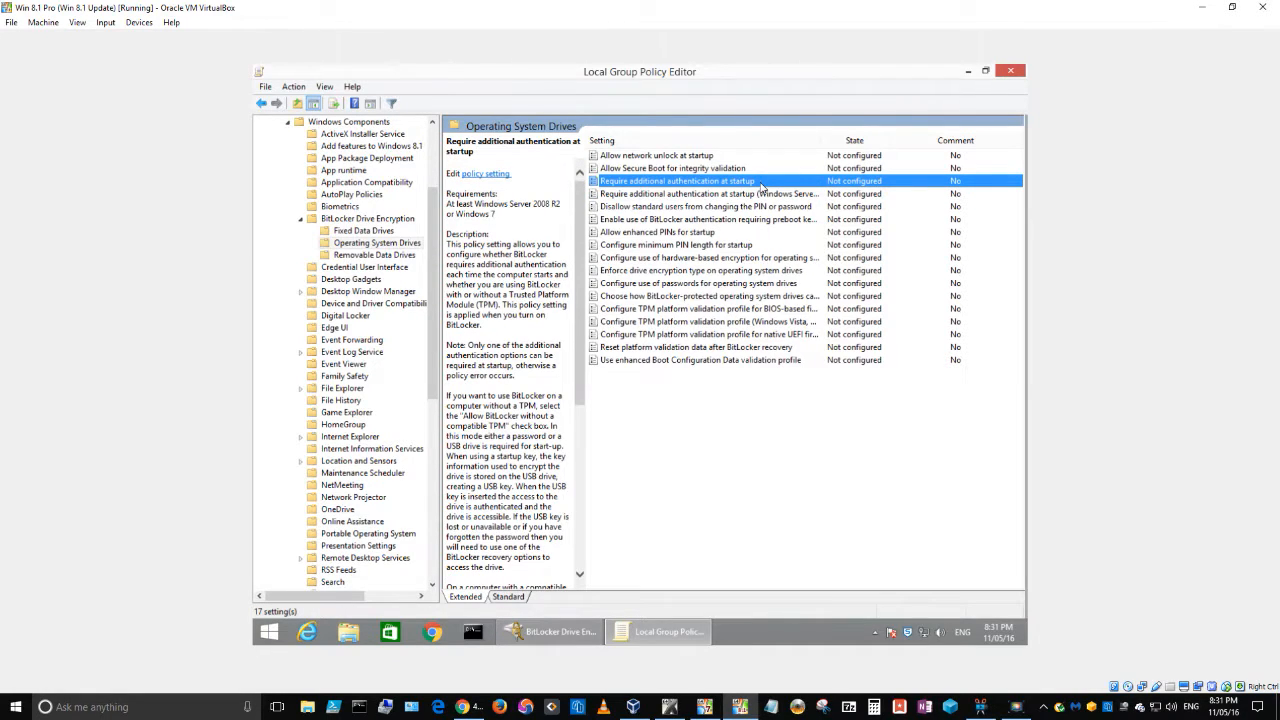
Step: Set Require additional authentication at startup to Enabled, apply it, and minimize the policy editor
double_click(667, 185)
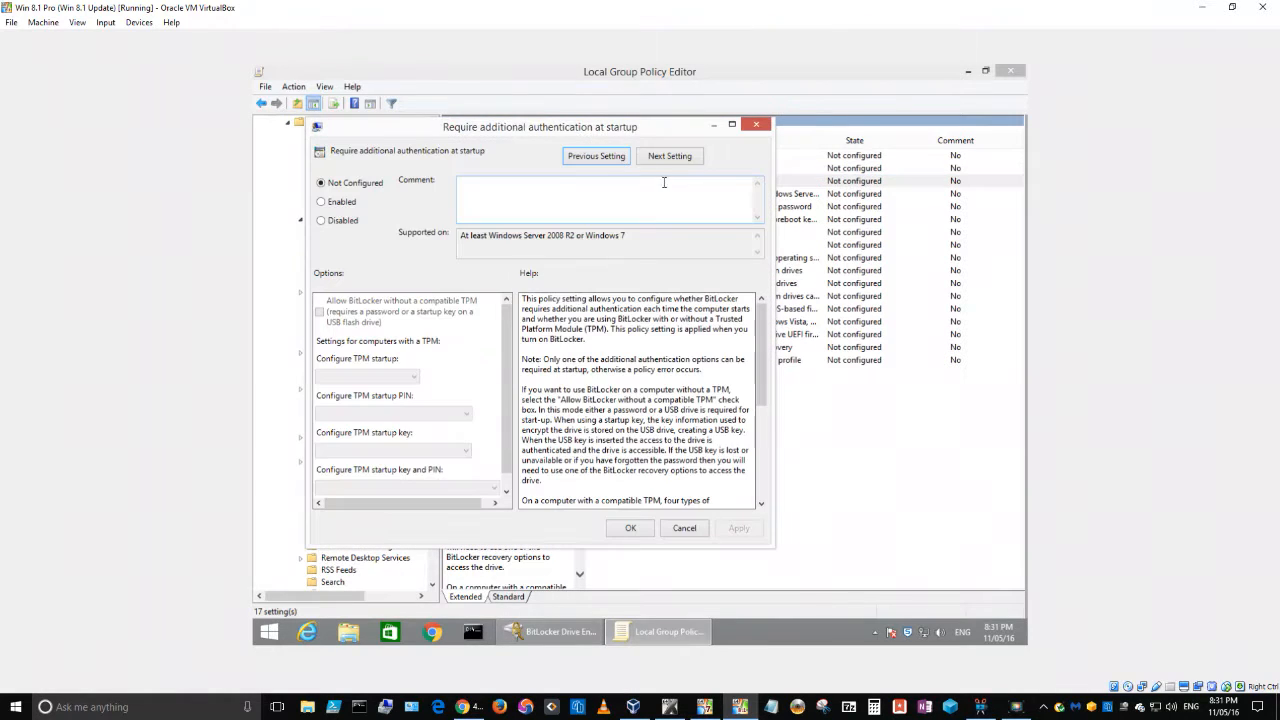
left_click(321, 202)
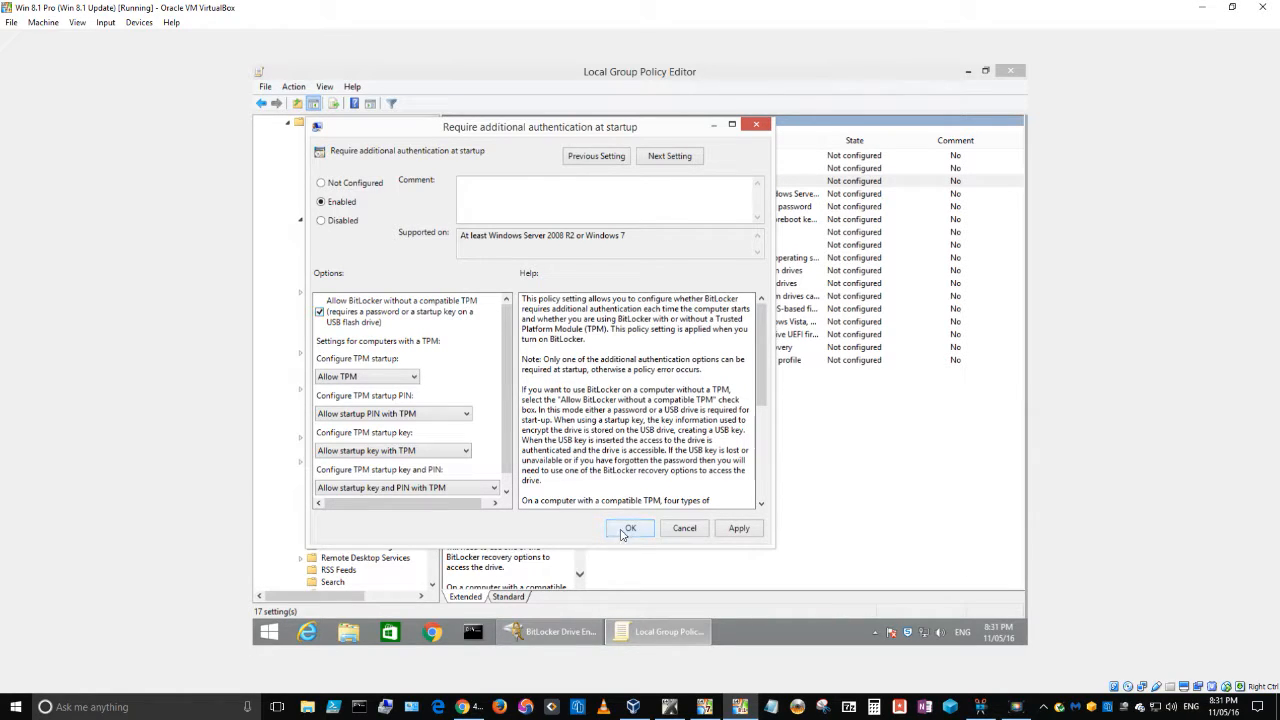
left_click(739, 528)
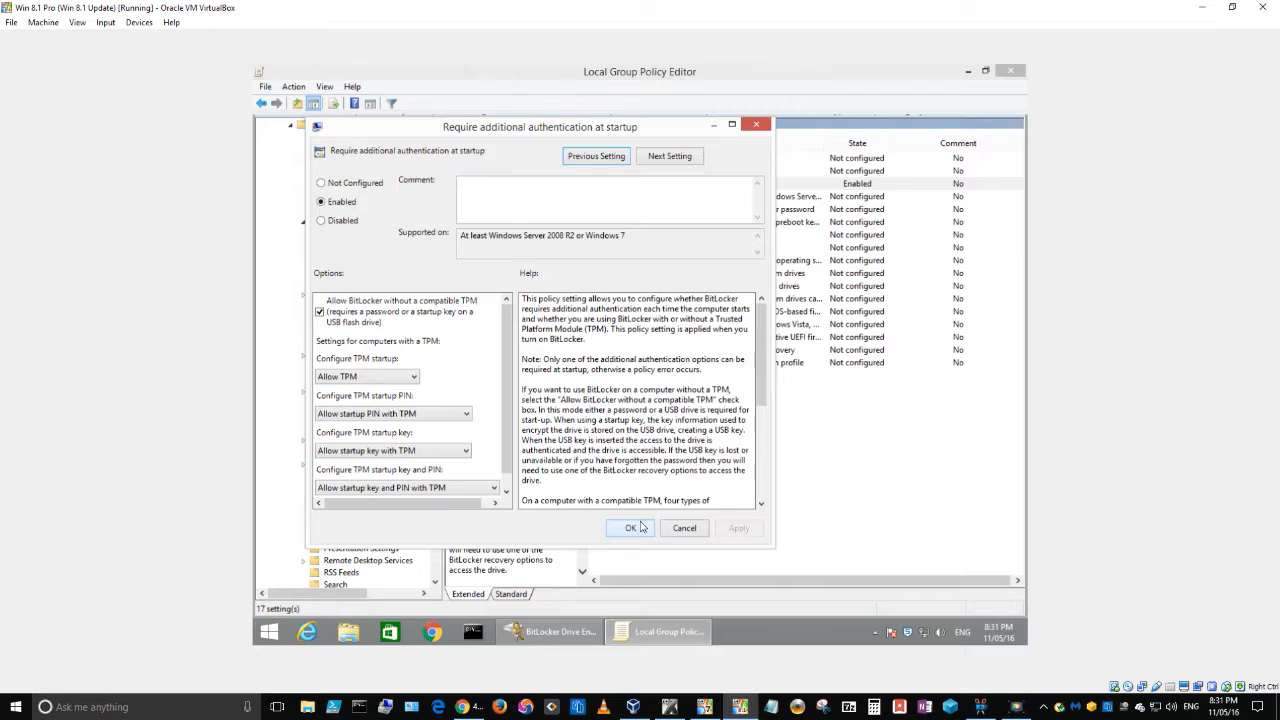
left_click(631, 528)
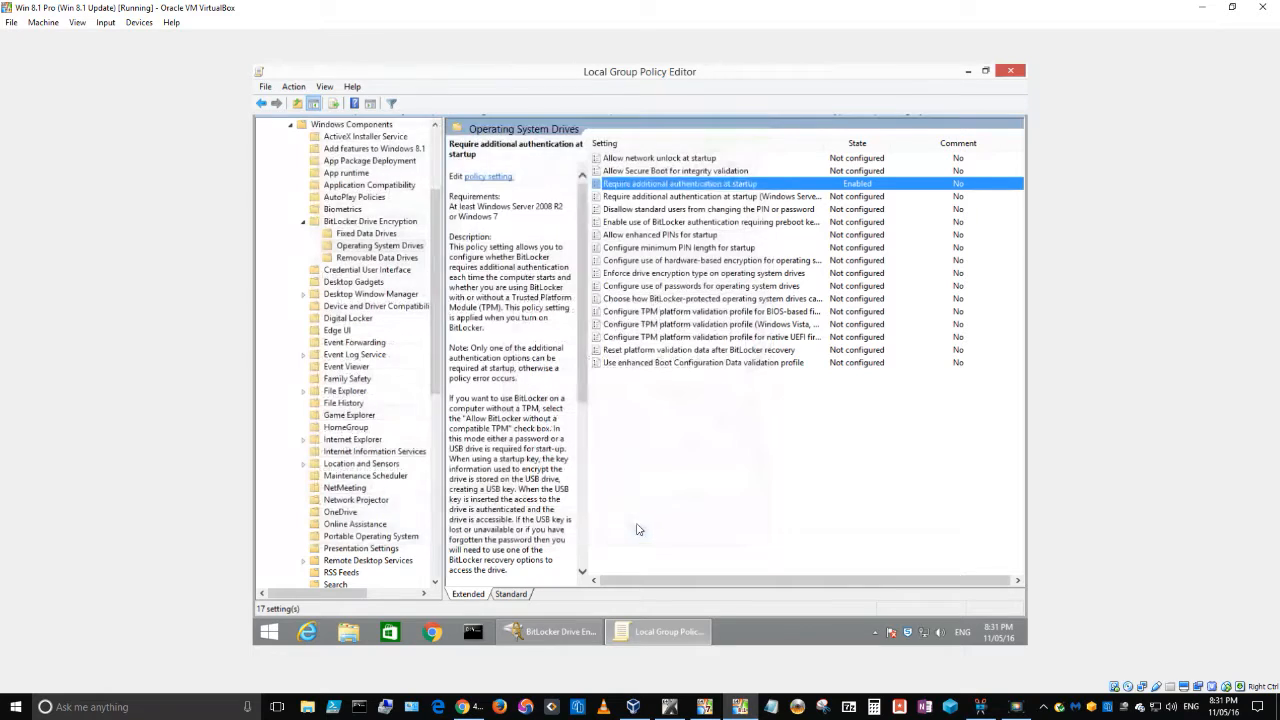
left_click(968, 72)
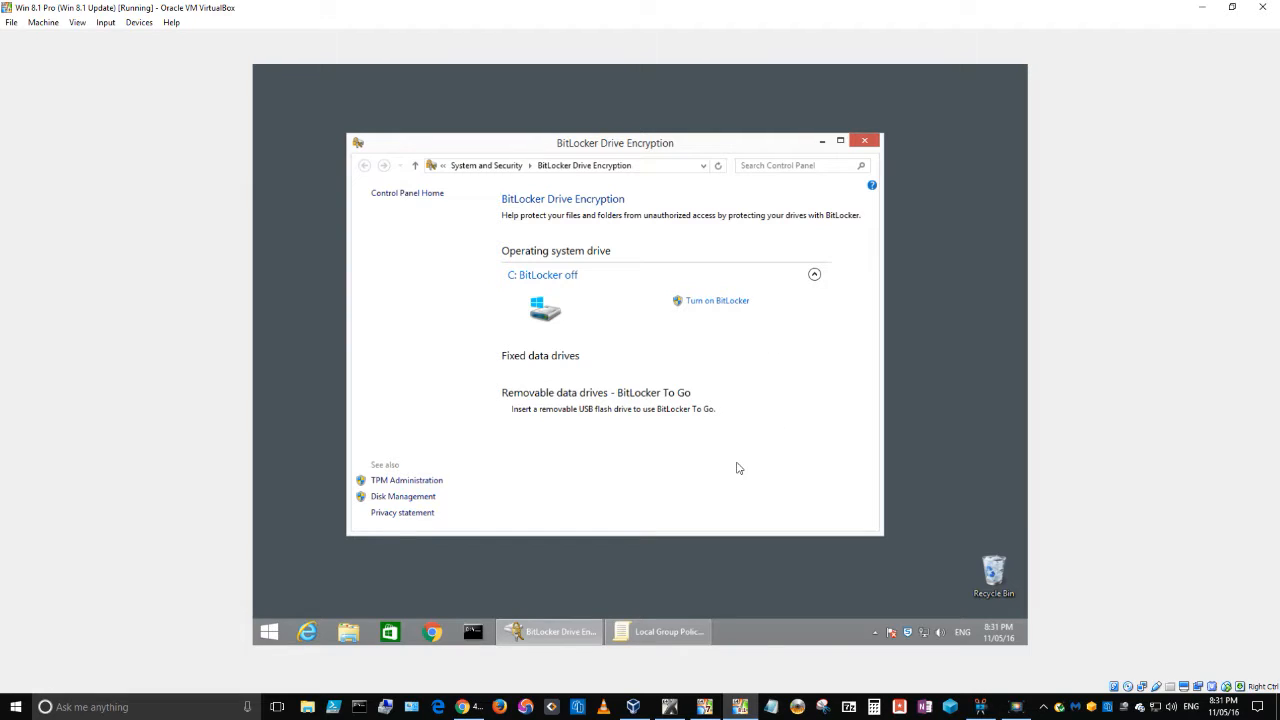
Step: Turn on BitLocker for drive C: and wait for the configuration check
left_click(706, 305)
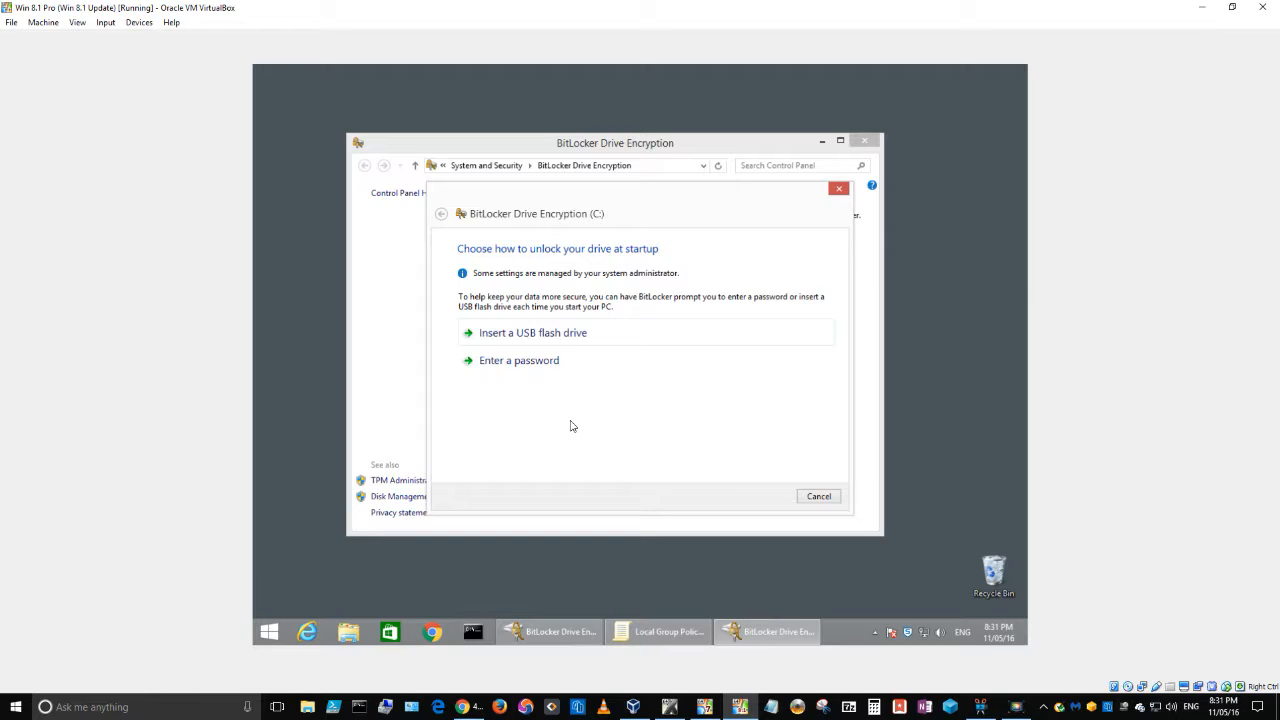
Step: Choose password unlocking and enter the new startup password in both fields
left_click(528, 363)
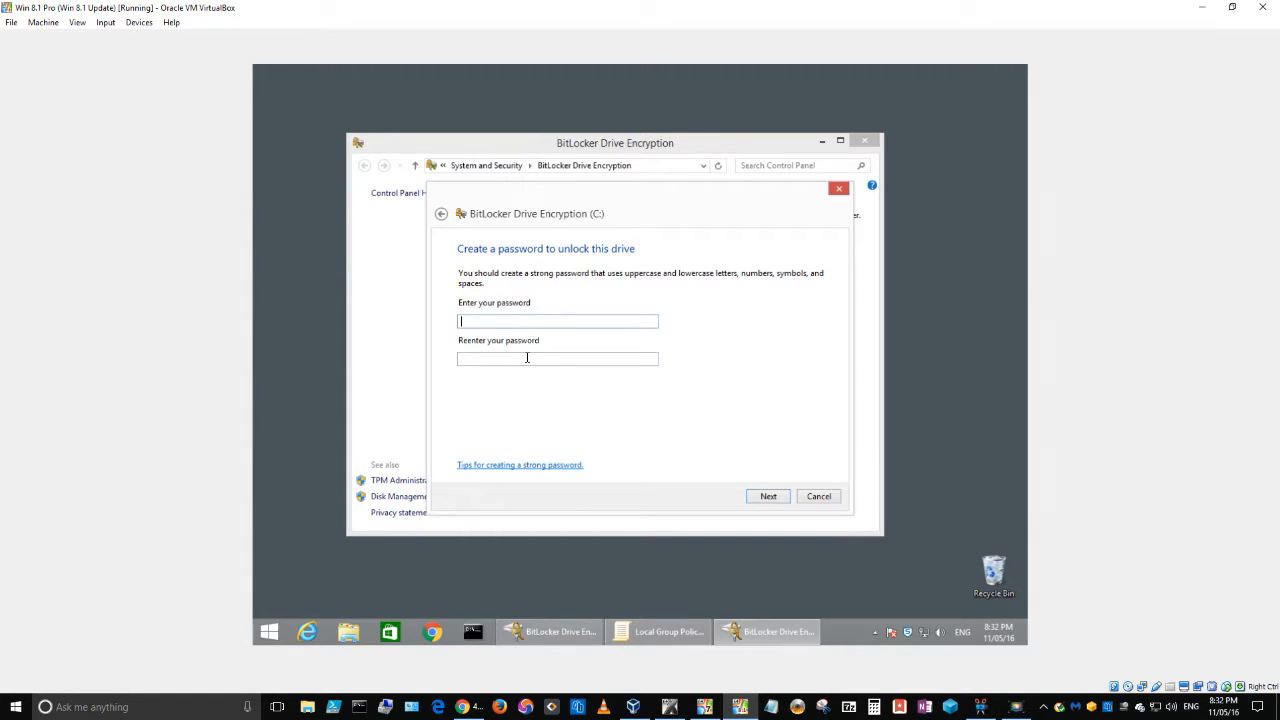
type("••••••••••••••••••")
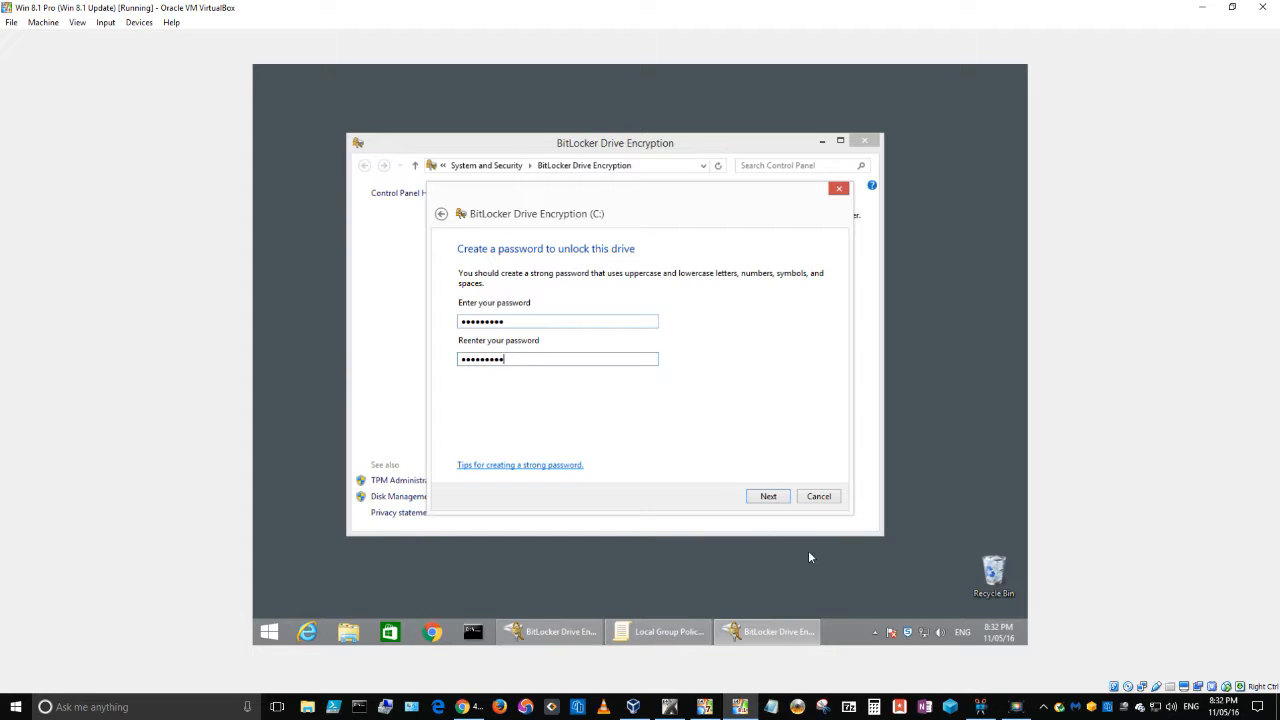
left_click(770, 498)
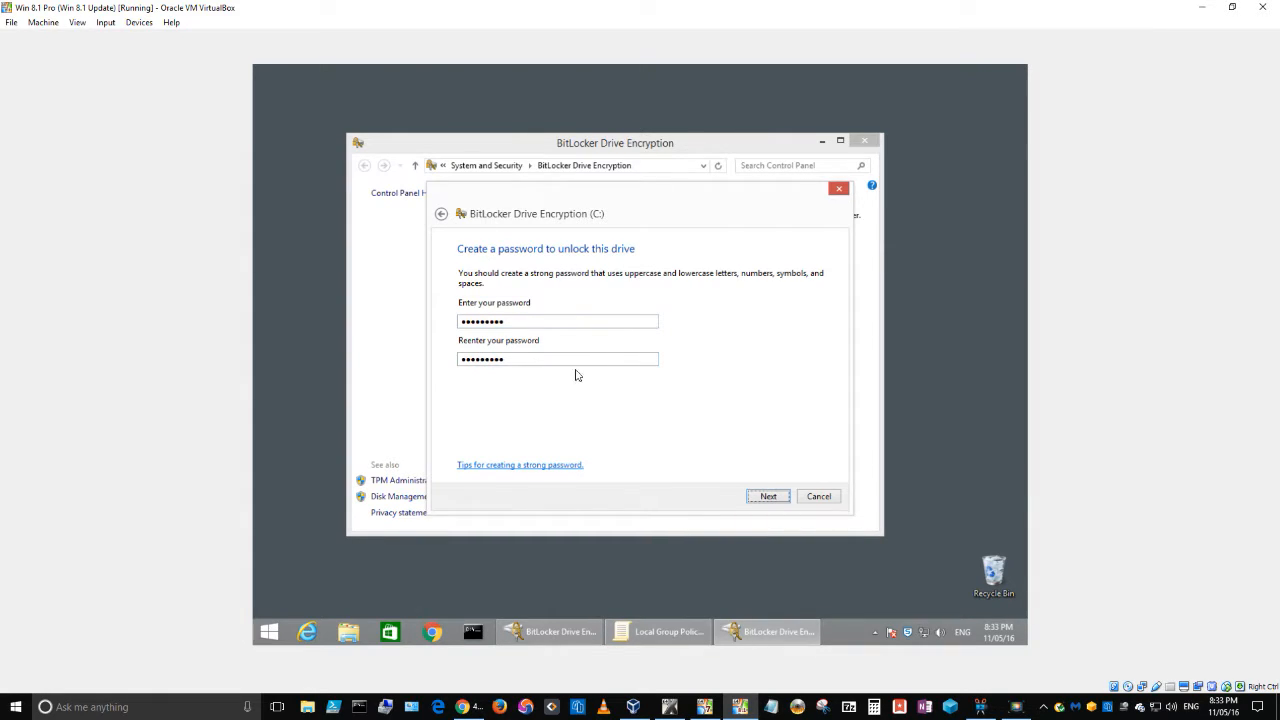
Step: Accept the startup password and save the recovery key to the Microsoft account
left_click(773, 500)
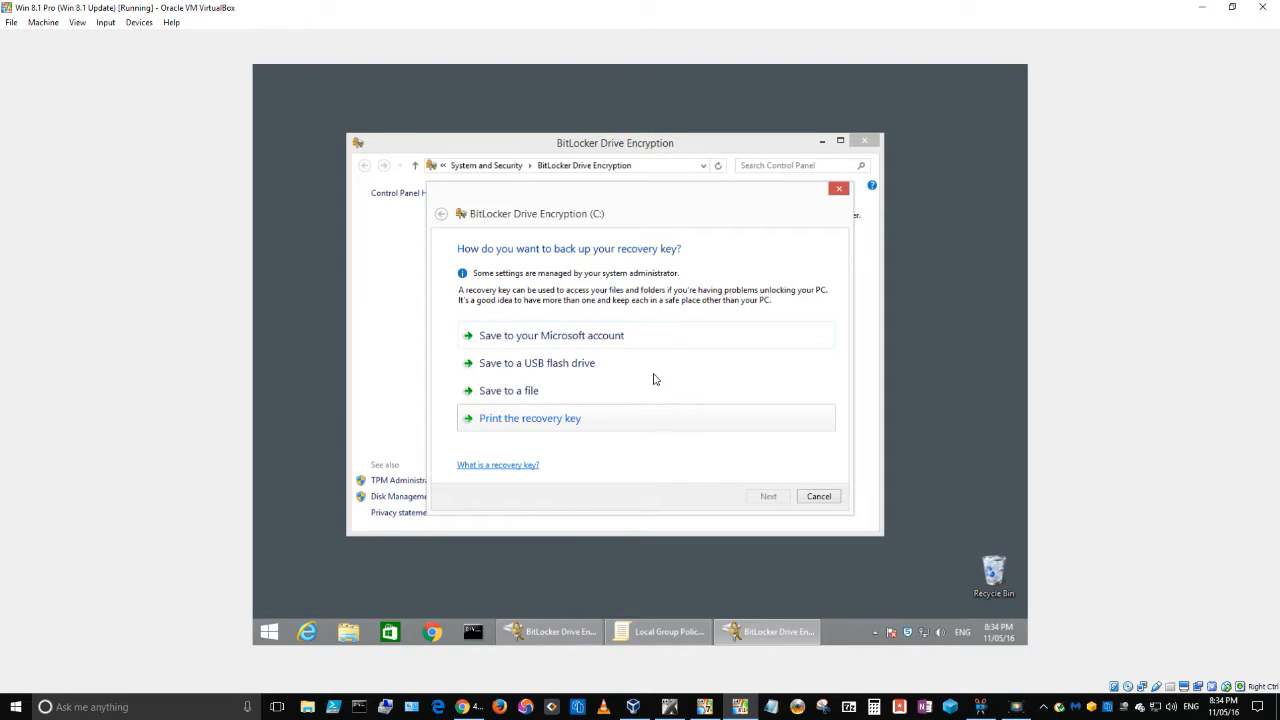
left_click(531, 338)
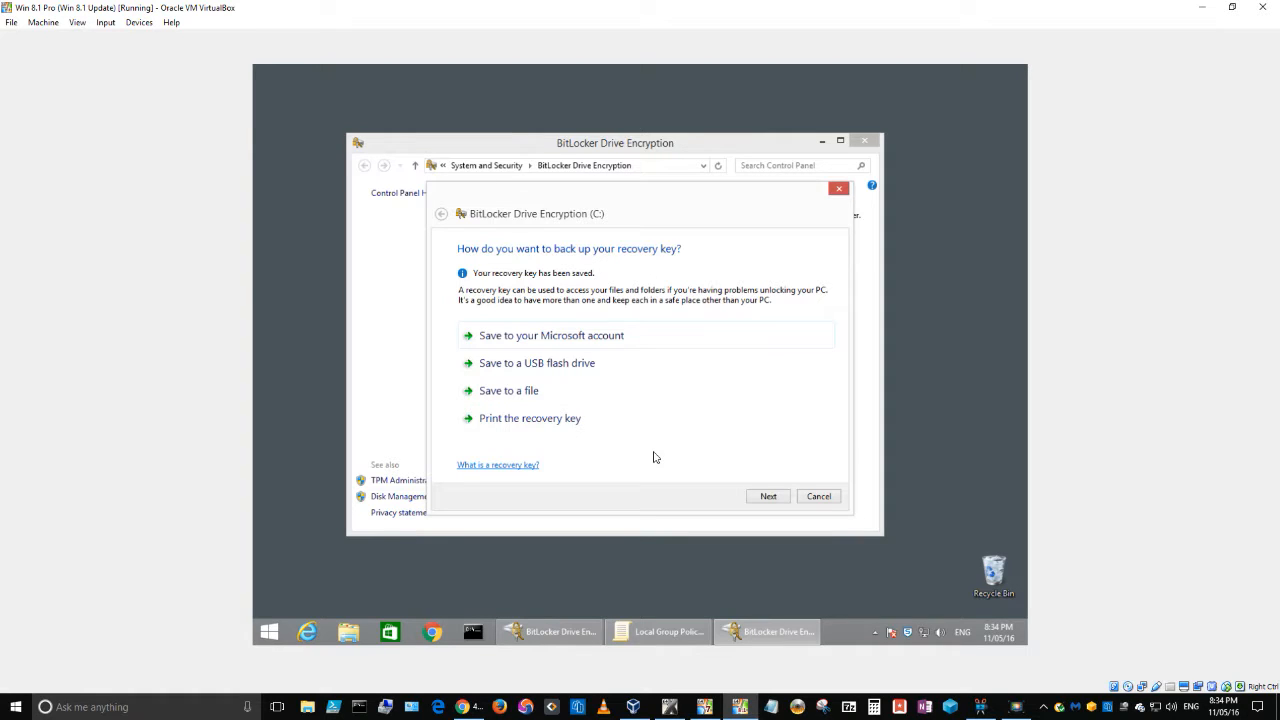
Step: Keep 'Encrypt used disk space only' and the system check, then restart now
left_click(769, 500)
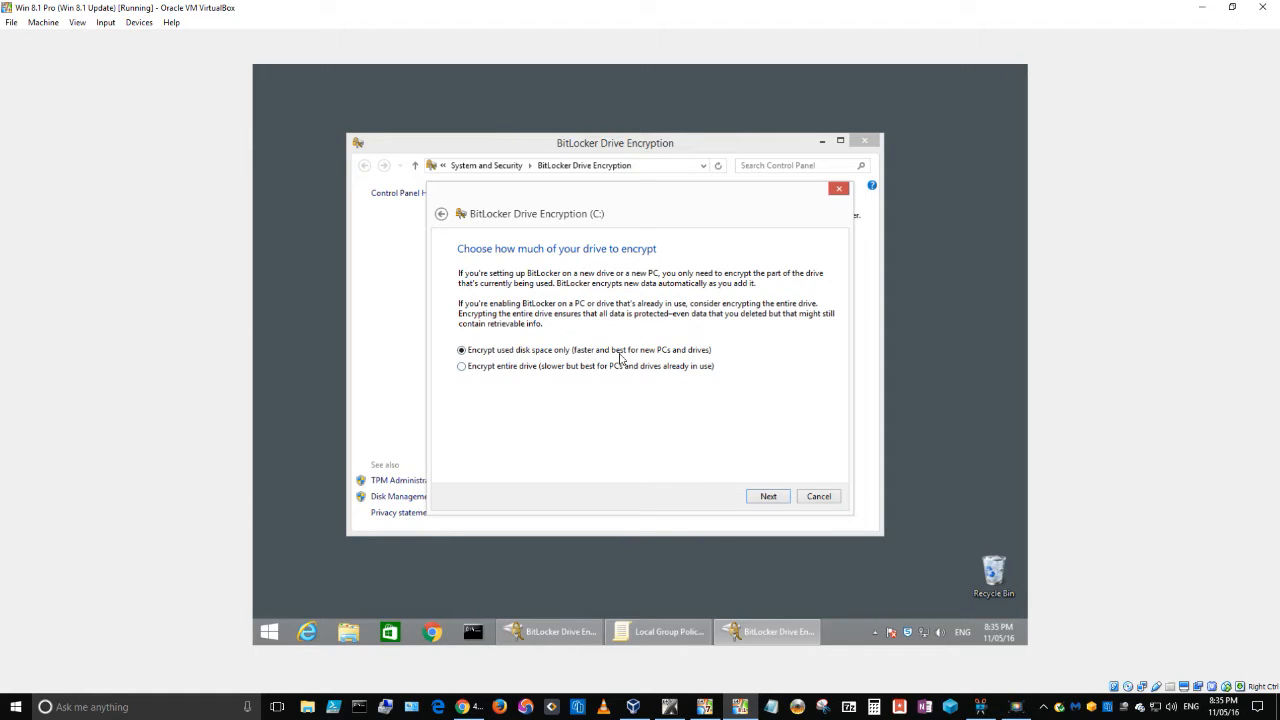
left_click(768, 498)
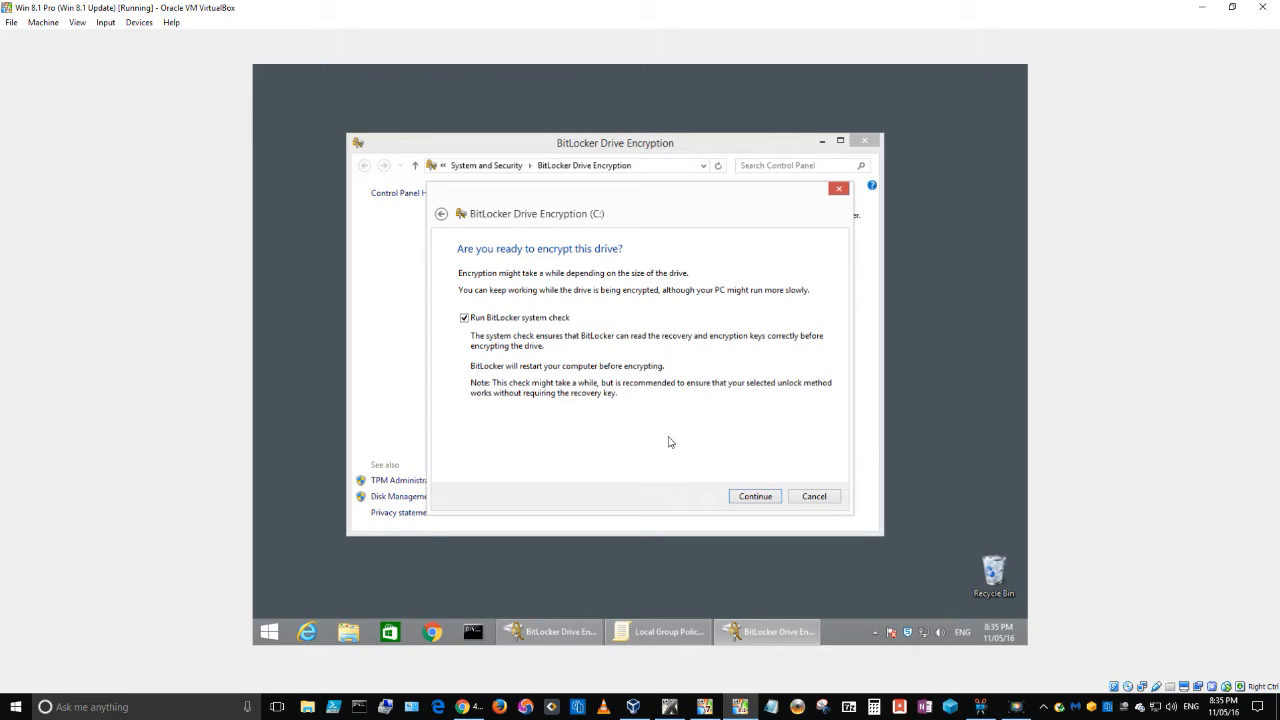
left_click(756, 499)
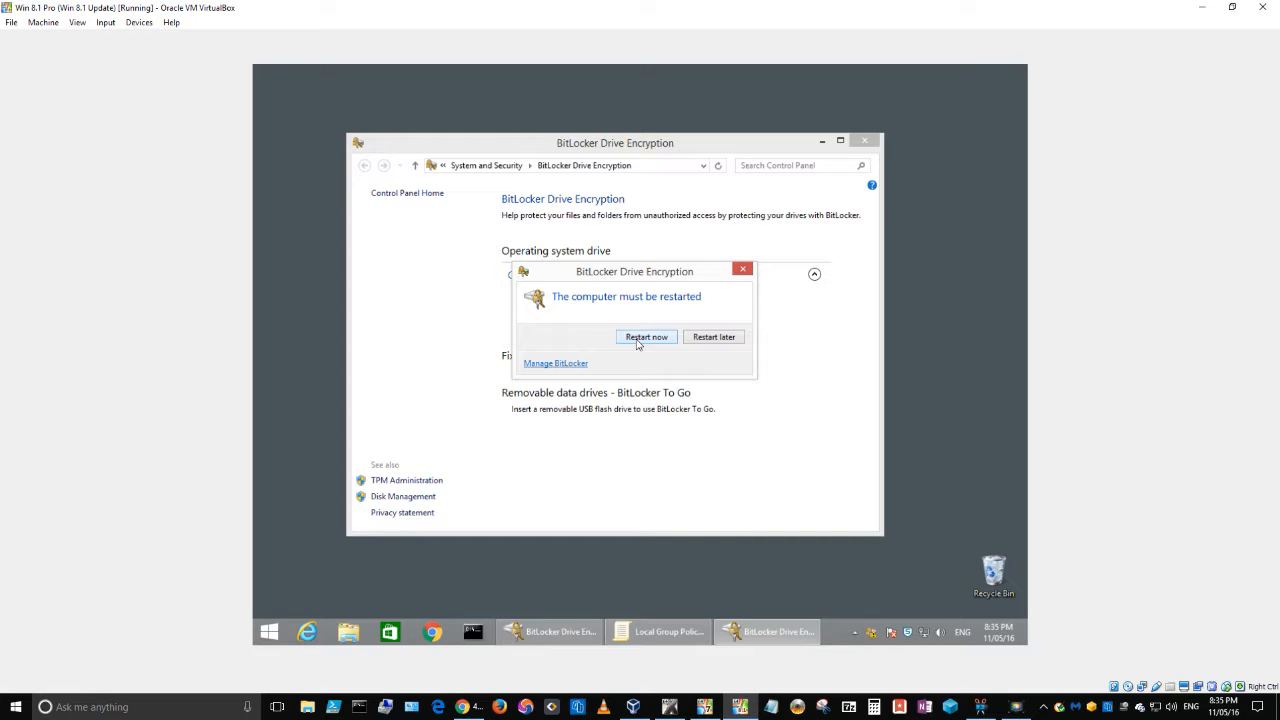
left_click(637, 344)
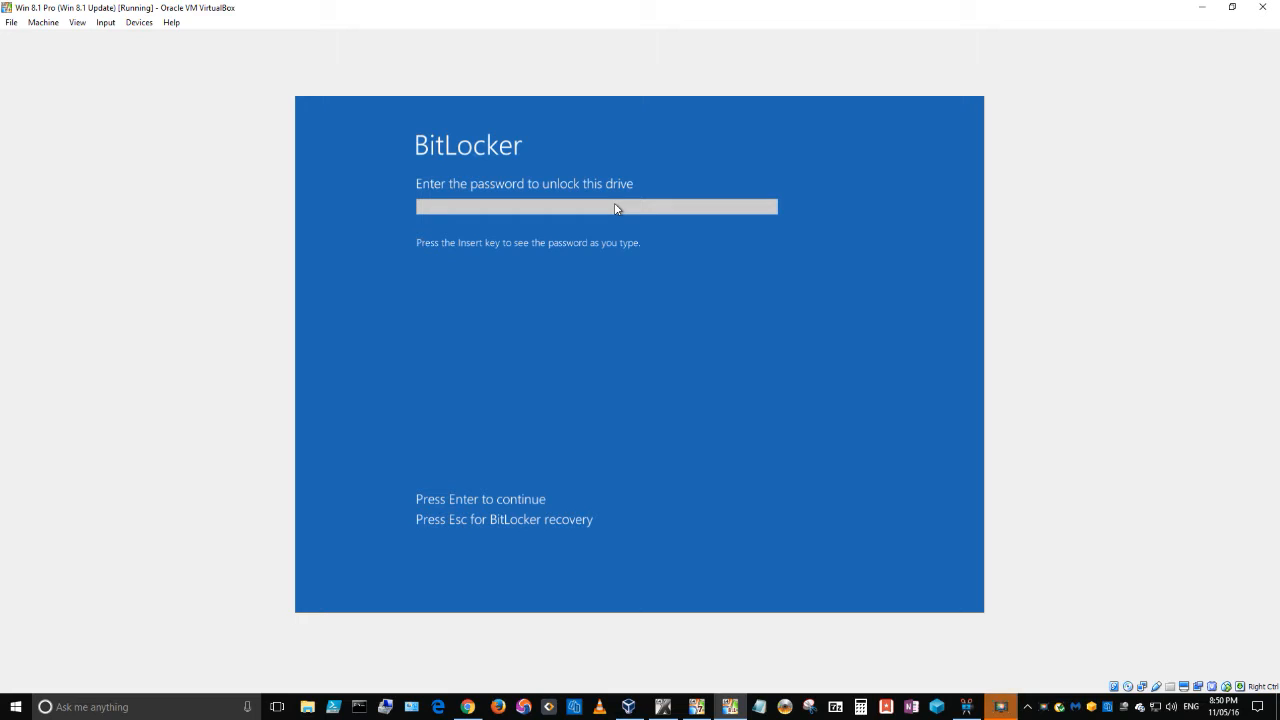
Step: Enter the BitLocker startup password at the pre-boot screen to unlock drive C:
type("123456789")
key("Return")
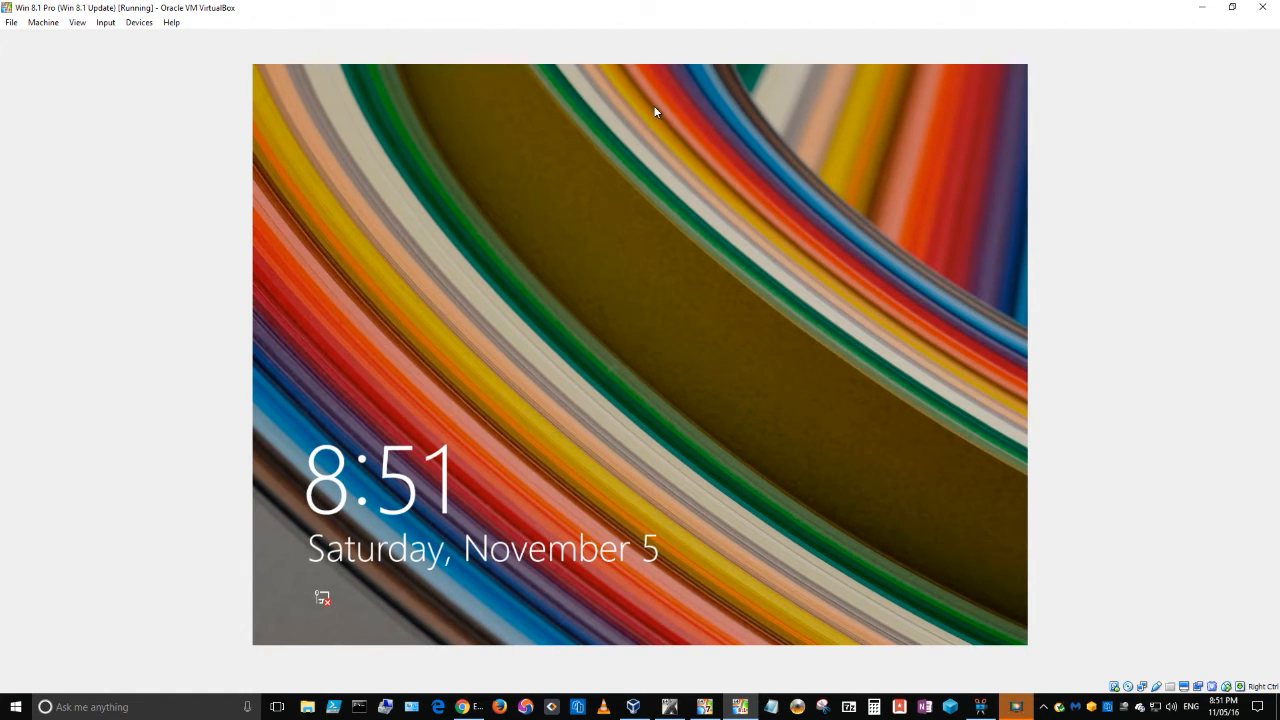
Step: Sign in to Windows from the lock screen with the account password
left_click(615, 308)
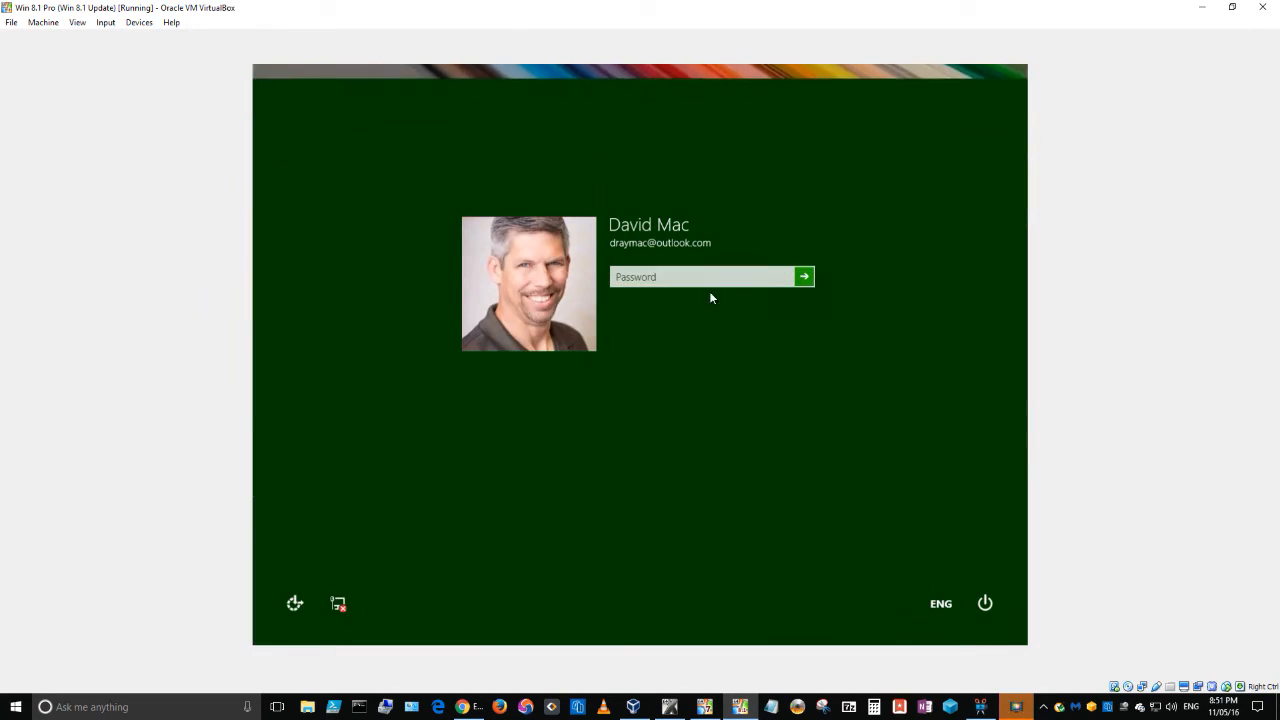
type("***********")
key("Return")
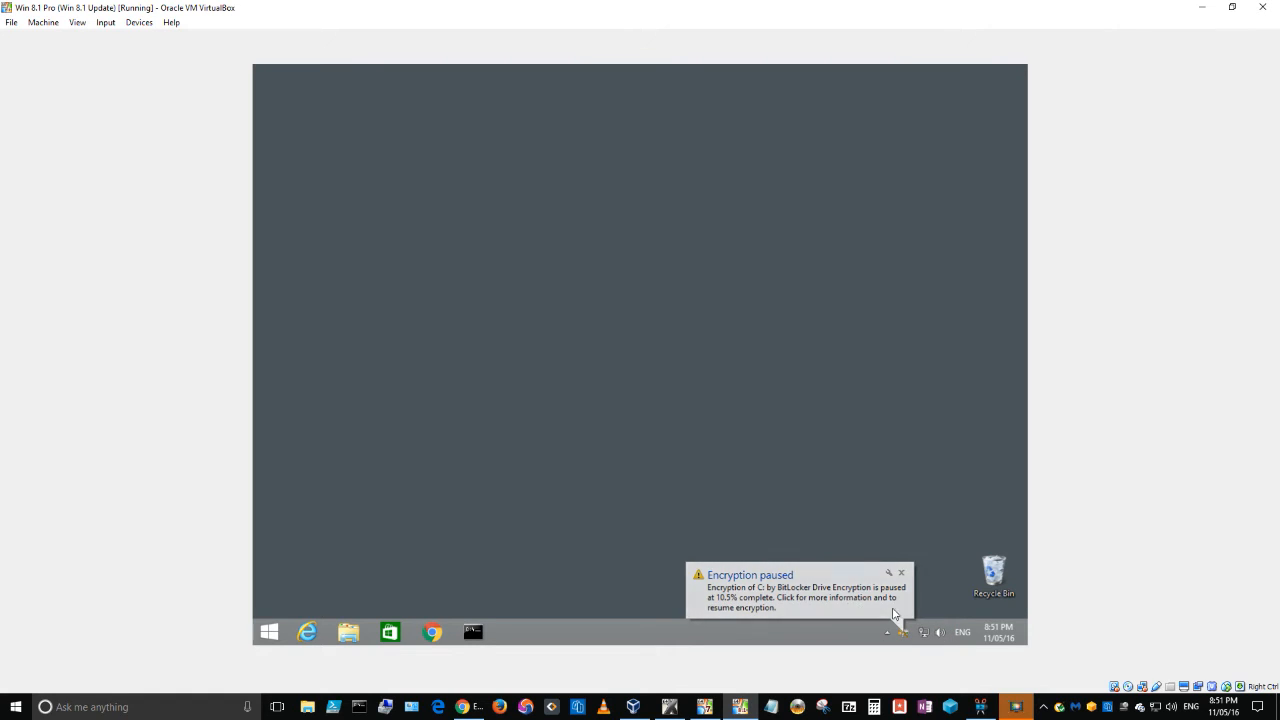
Step: Check the BitLocker tray status and progress window showing drive C: 10.6% encrypted
left_click(795, 597)
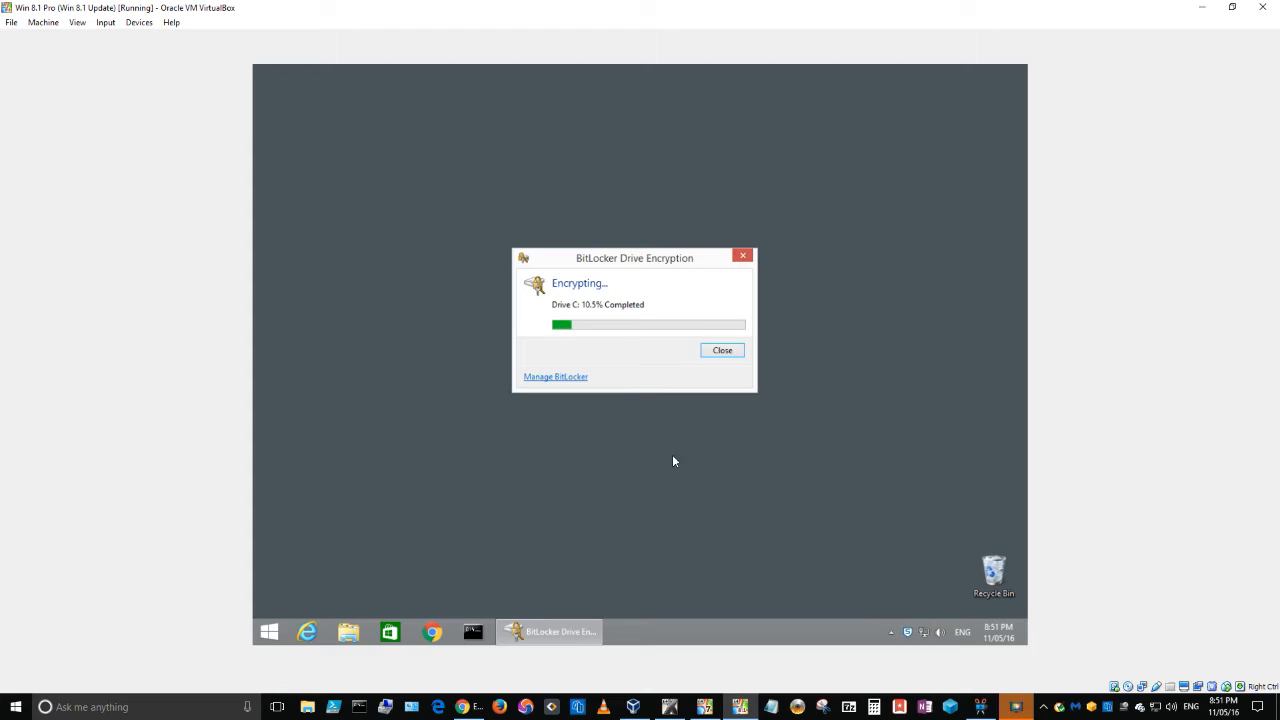
left_click(890, 634)
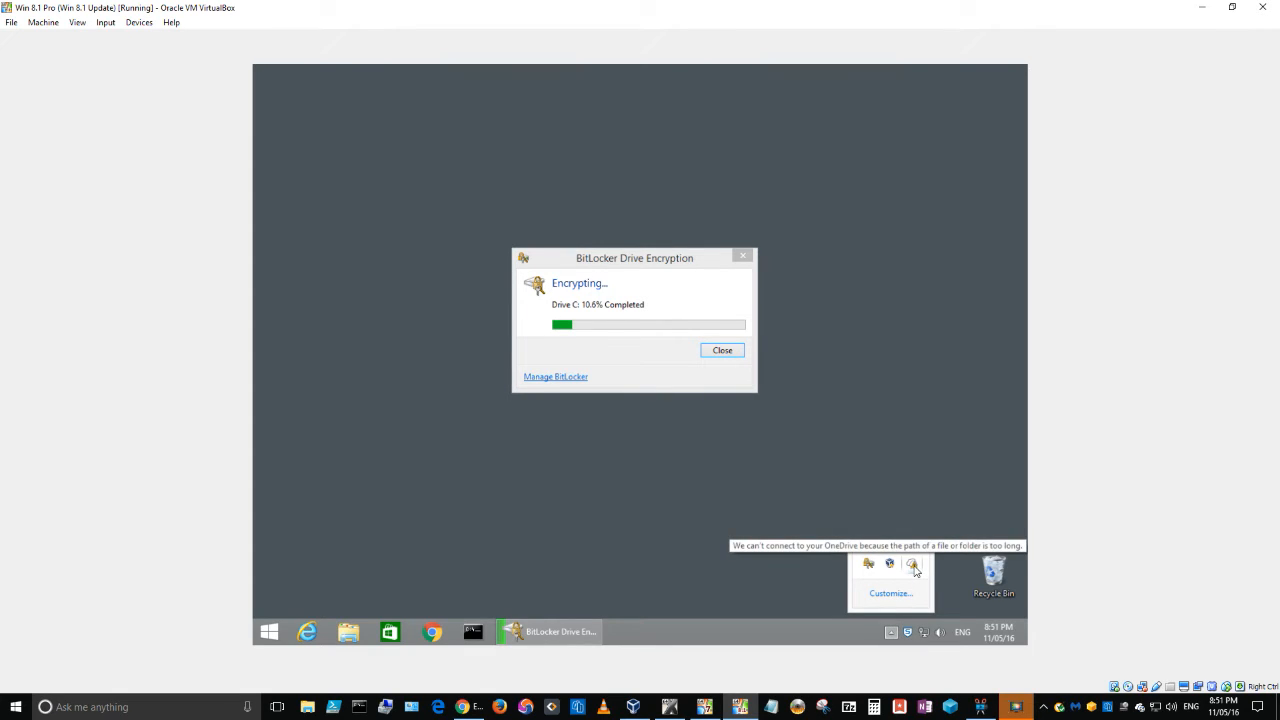
mouse_move(872, 568)
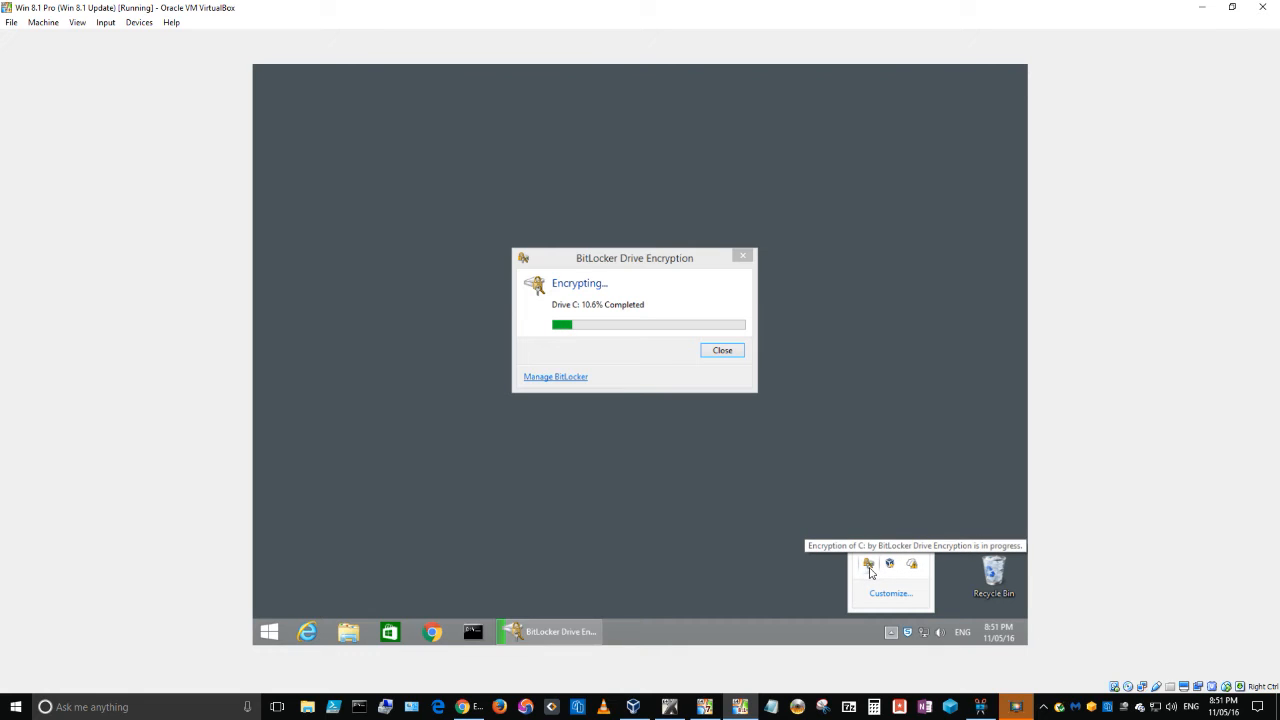
left_click(630, 352)
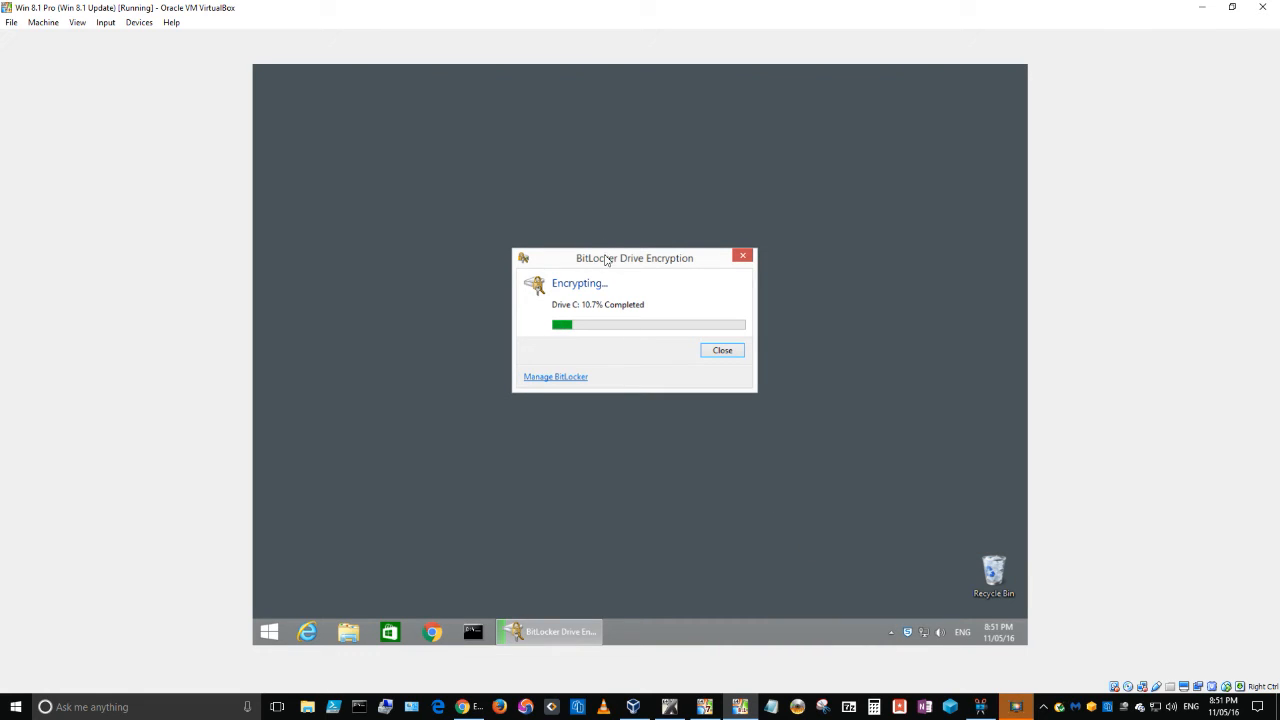